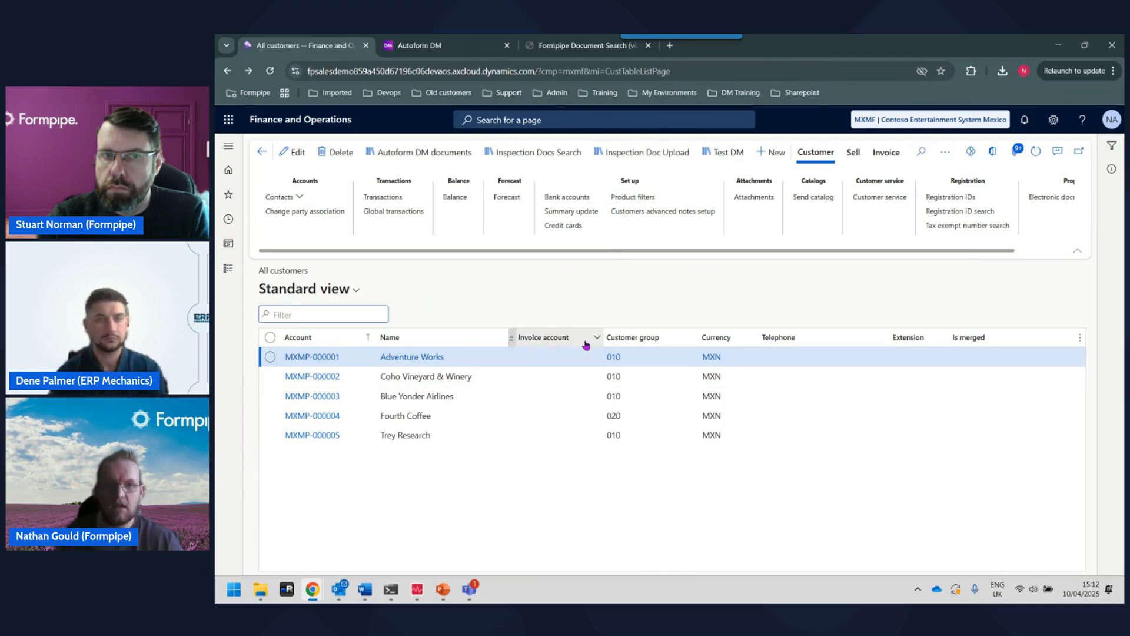
Step: Open the inspection documents of customer Adventure Works, review the inspection report preview through to the signature, and return to the customer list
{"action": "left_click", "coordinate": [554, 154]}
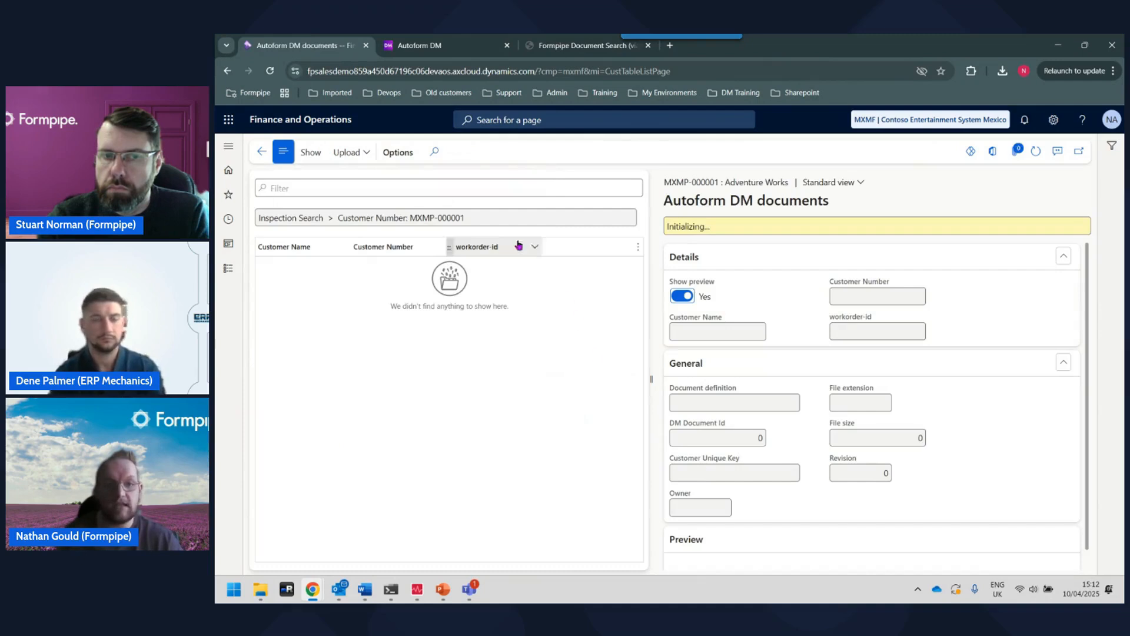
{"action": "left_click_drag", "start_coordinate": [466, 217], "coordinate": [408, 218]}
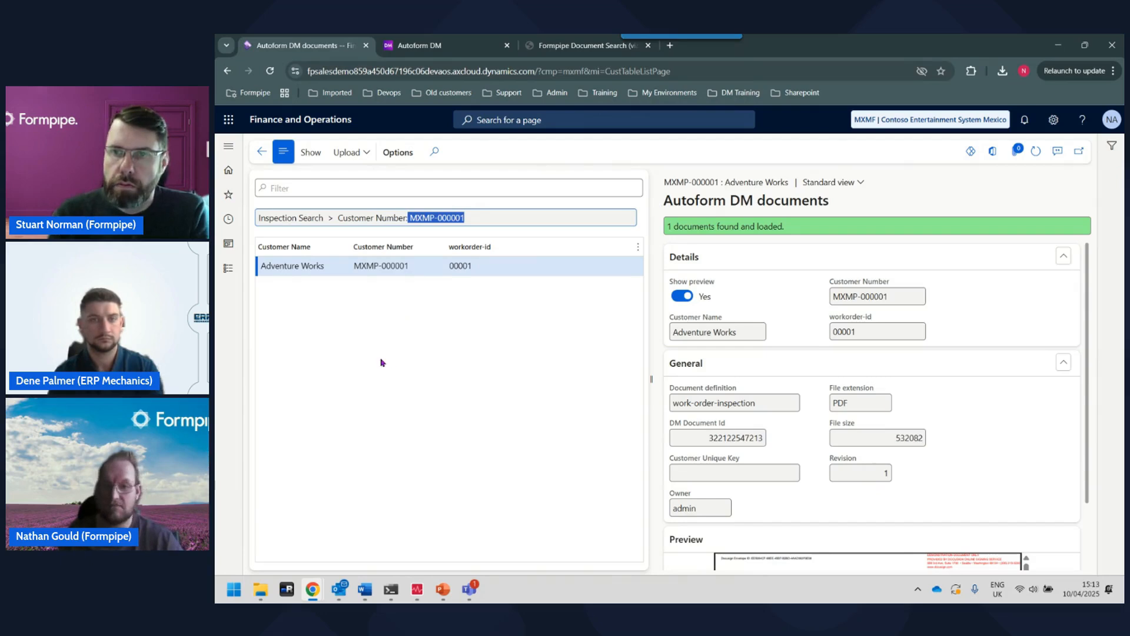
{"action": "scroll", "coordinate": [923, 380], "scroll_direction": "down", "scroll_amount": 3}
{"action": "scroll", "coordinate": [943, 534], "scroll_direction": "down", "scroll_amount": 5}
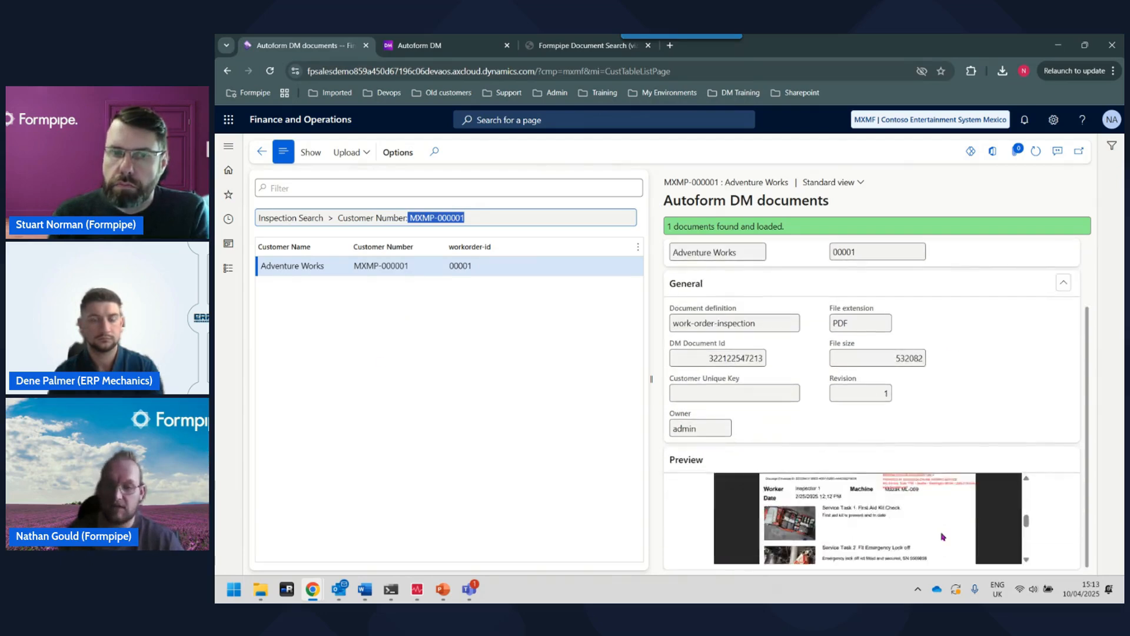
{"action": "scroll", "coordinate": [943, 534], "scroll_direction": "up", "scroll_amount": 3}
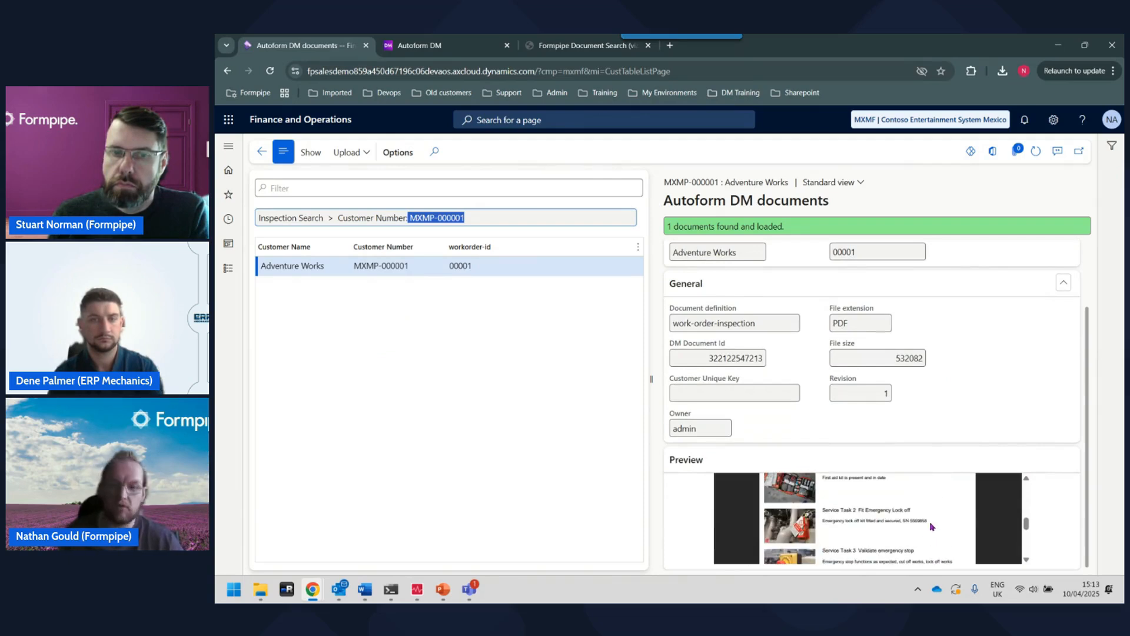
{"action": "scroll", "coordinate": [949, 531], "scroll_direction": "down", "scroll_amount": 5}
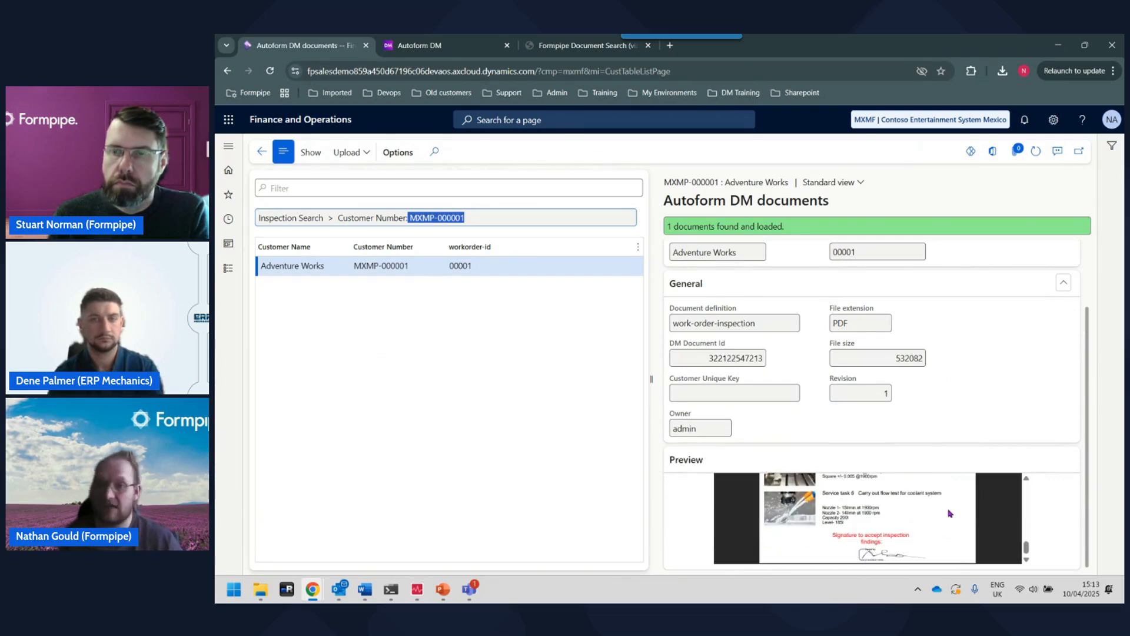
{"action": "left_click", "coordinate": [261, 151]}
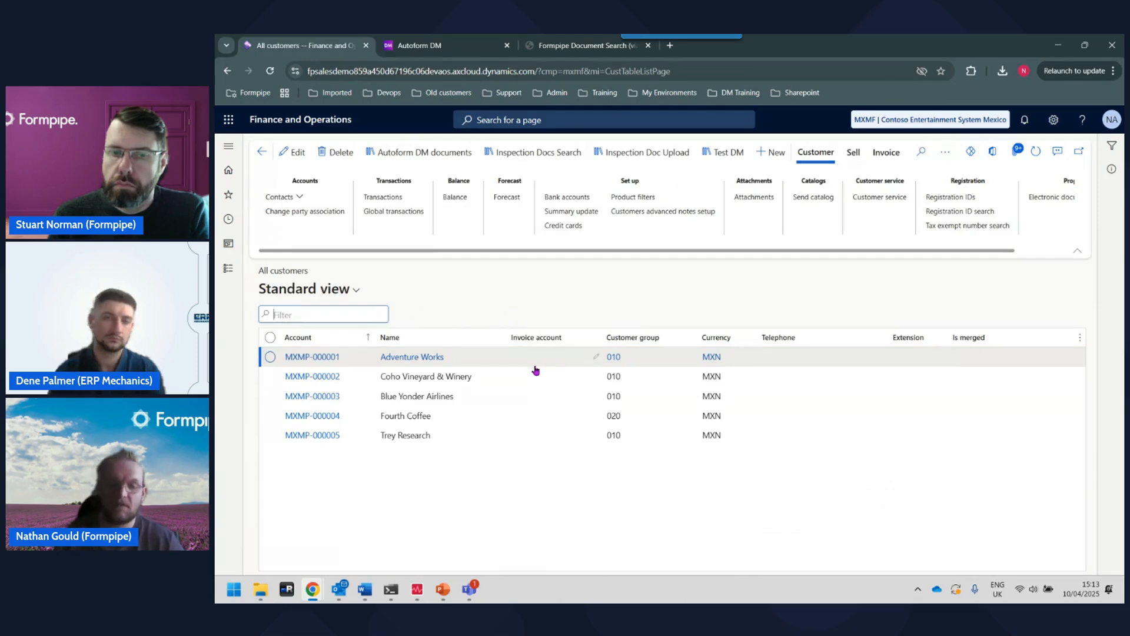
Step: Start an inspection document upload for Adventure Works and choose the file milling machine handbook.pdf
{"action": "left_click", "coordinate": [630, 162]}
{"action": "left_click", "coordinate": [615, 176]}
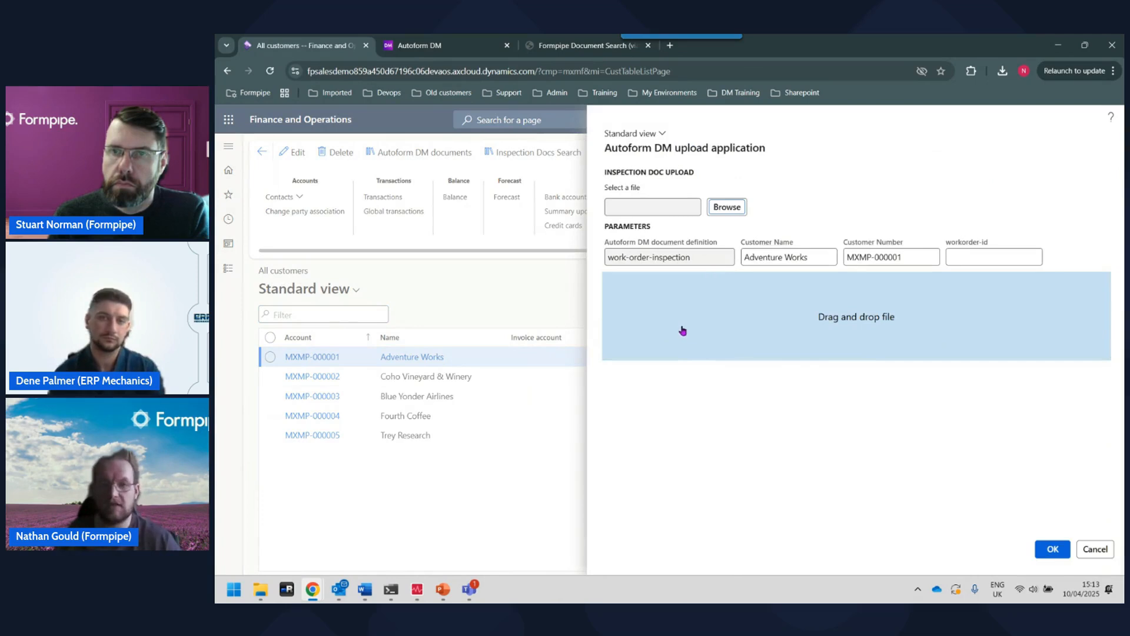
{"action": "left_click", "coordinate": [739, 208]}
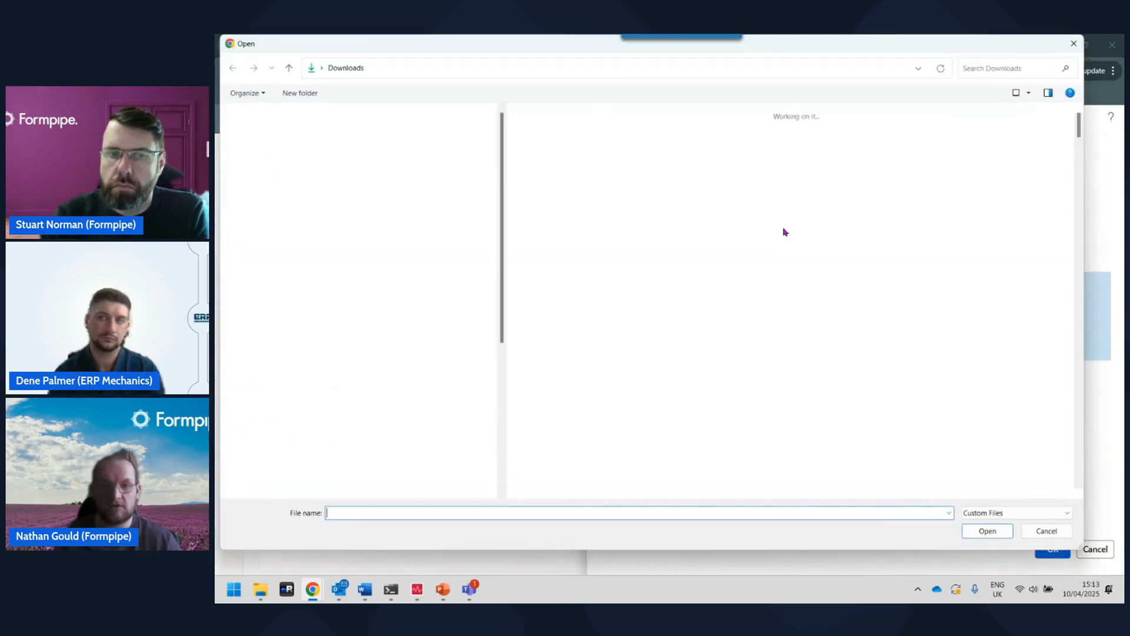
{"action": "left_click", "coordinate": [617, 255]}
{"action": "left_click", "coordinate": [988, 531]}
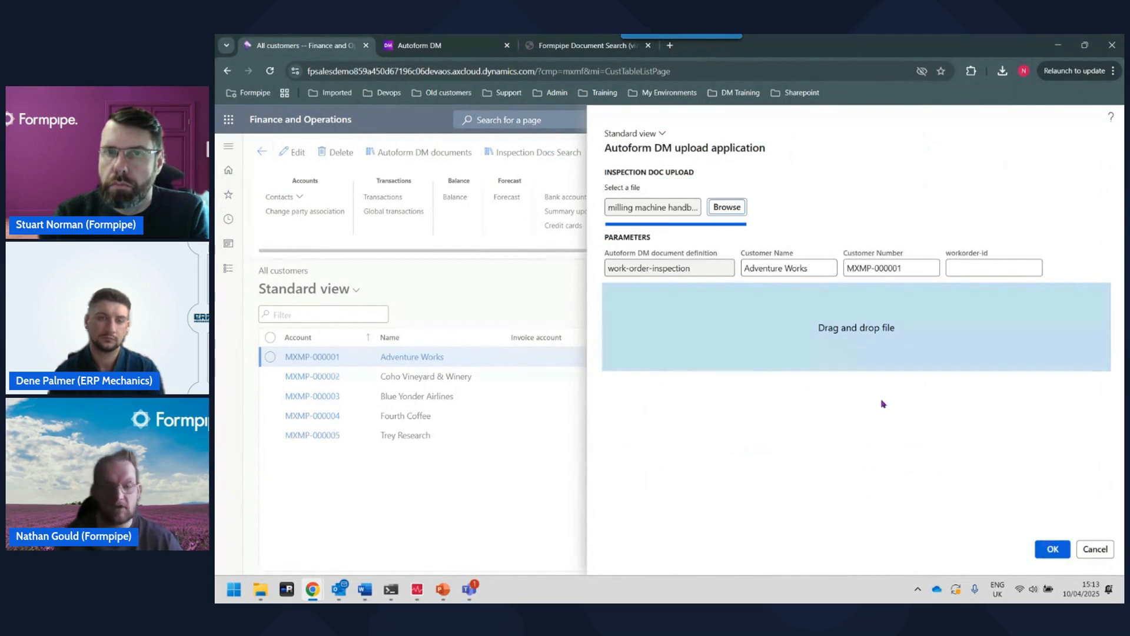
Step: Fill in the work order ID for the inspection document and submit the upload
{"action": "left_click", "coordinate": [1007, 266]}
{"action": "type", "text": "0"}
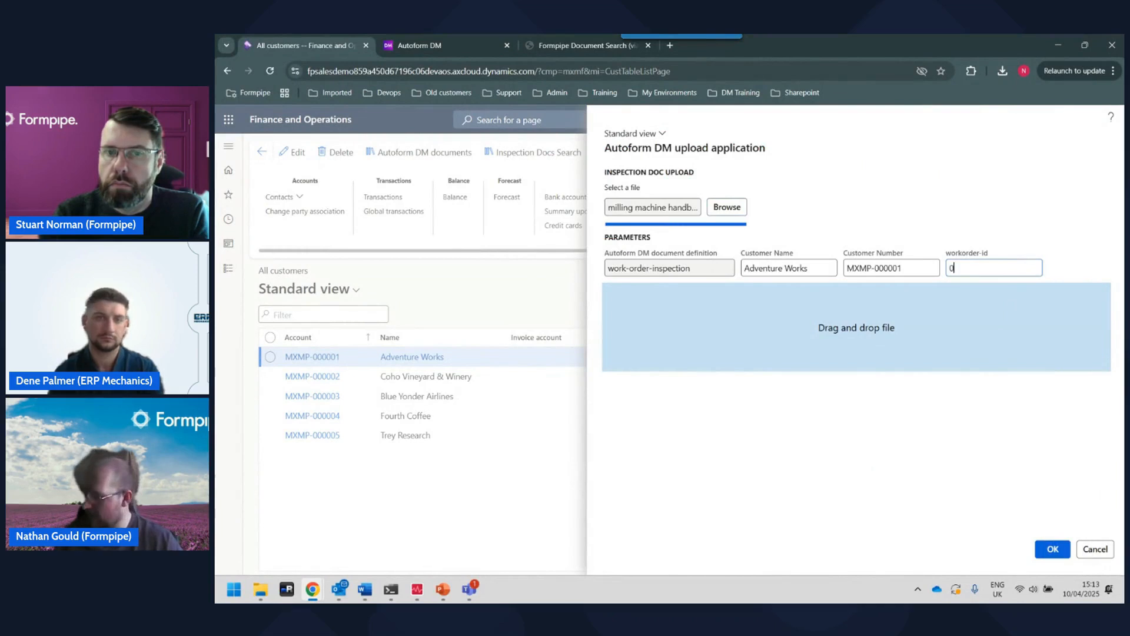
{"action": "type", "text": "0001"}
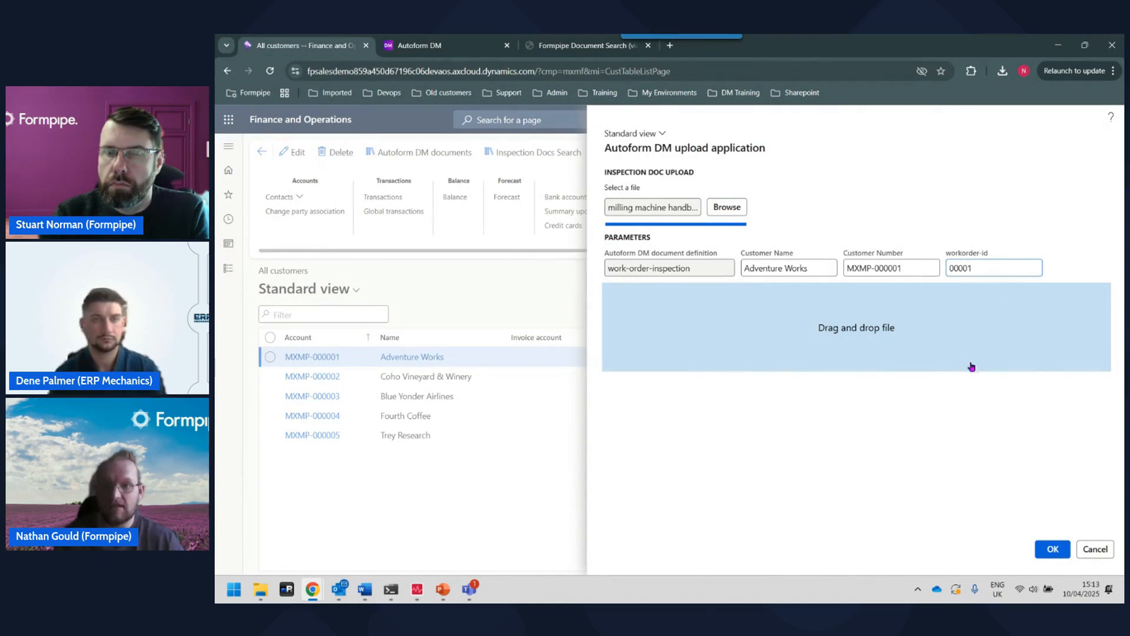
{"action": "left_click", "coordinate": [1053, 548]}
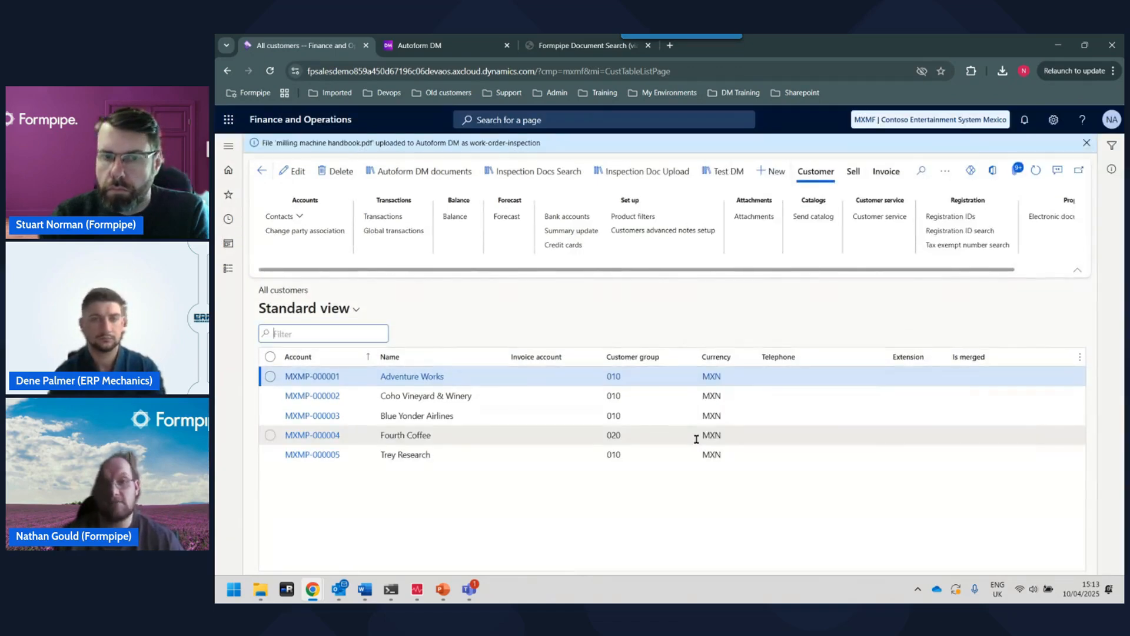
Step: Run the inspection document search for Adventure Works again and preview the uploaded handbook
{"action": "mouse_move", "coordinate": [696, 438]}
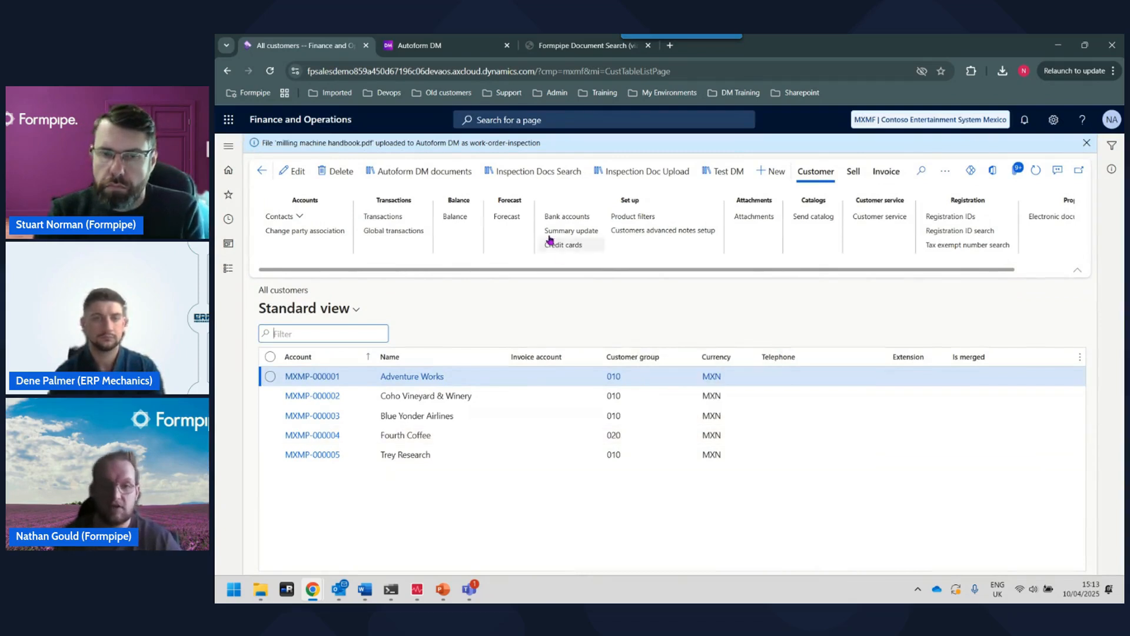
{"action": "left_click", "coordinate": [533, 170]}
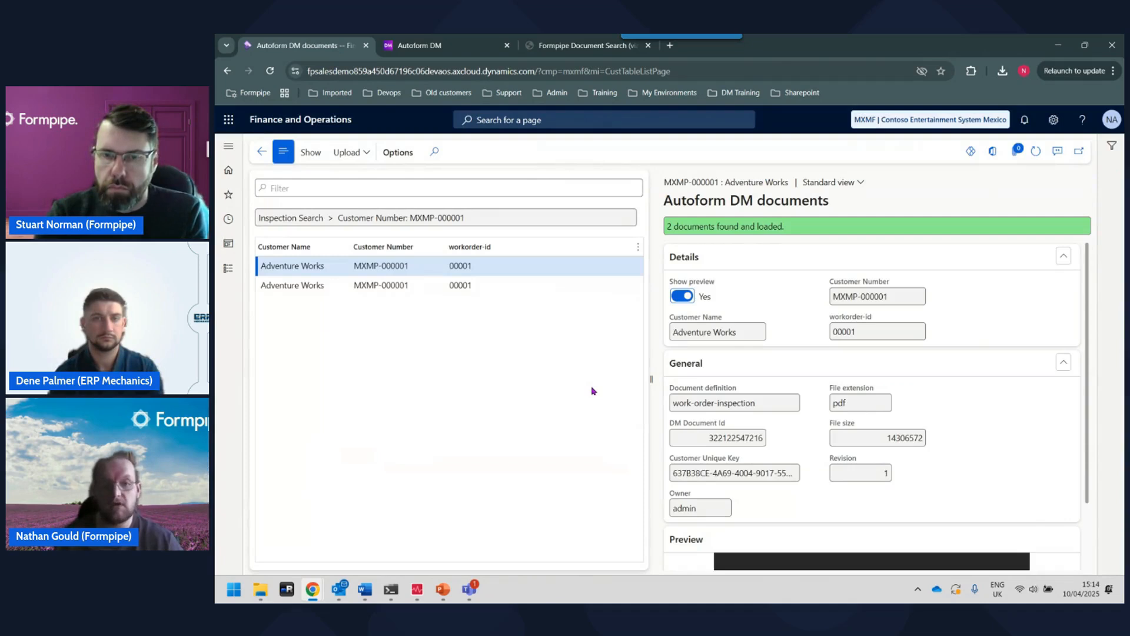
{"action": "scroll", "coordinate": [954, 540], "scroll_direction": "down", "scroll_amount": 2}
{"action": "scroll", "coordinate": [953, 540], "scroll_direction": "down", "scroll_amount": 3}
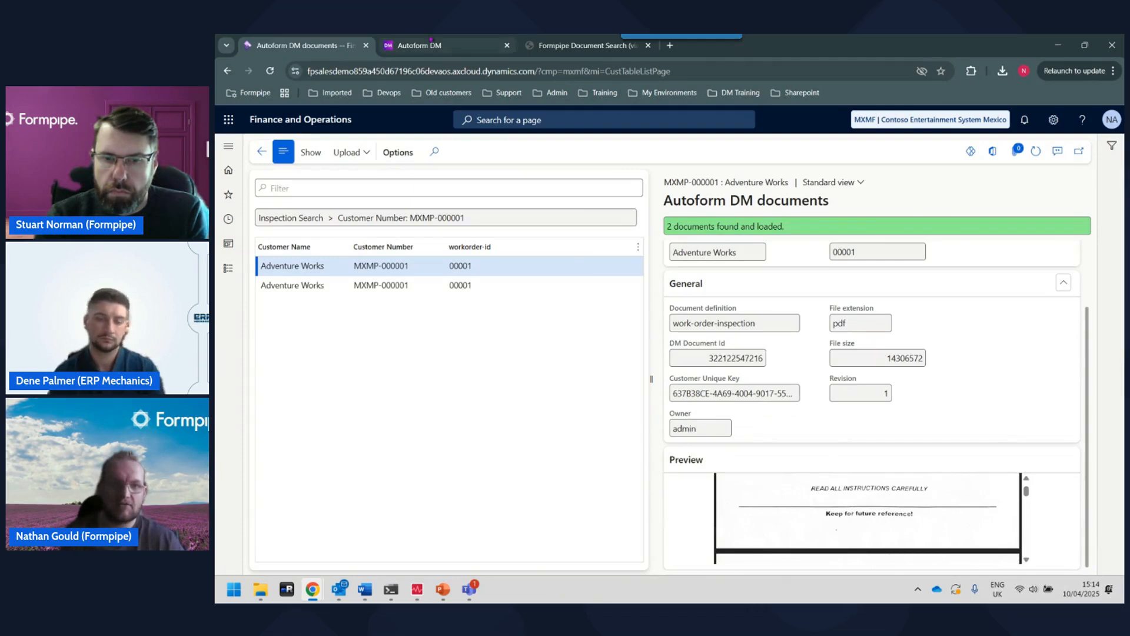
Step: Switch to Autoform DM and view the document keys bound to the Work Order Inspection document definition
{"action": "key", "text": "ctrl+Tab"}
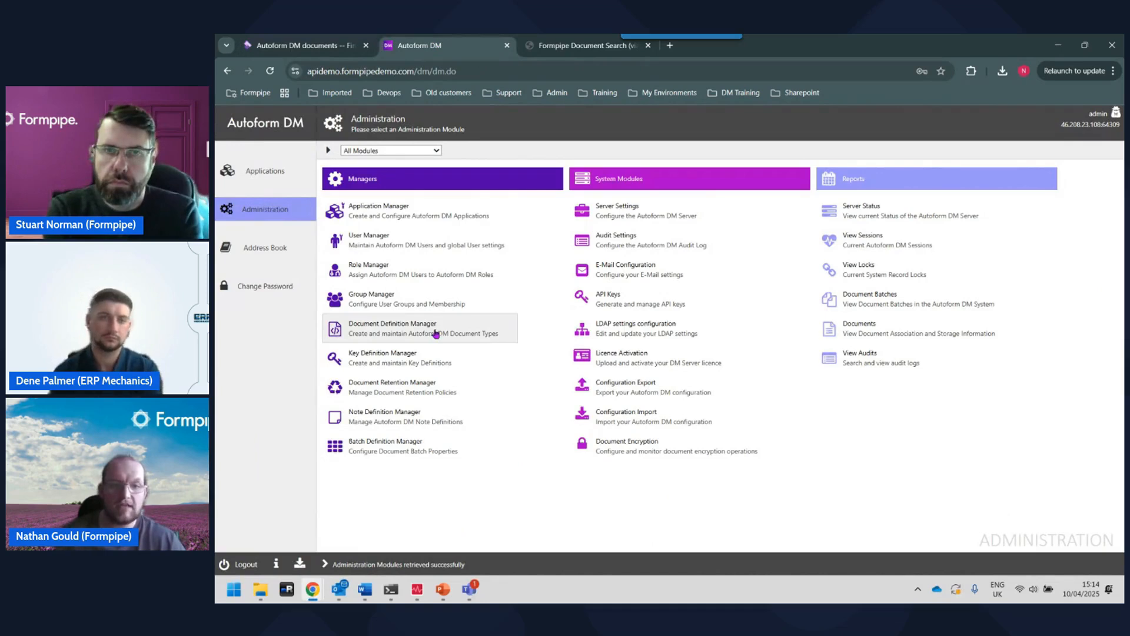
{"action": "left_click", "coordinate": [435, 333]}
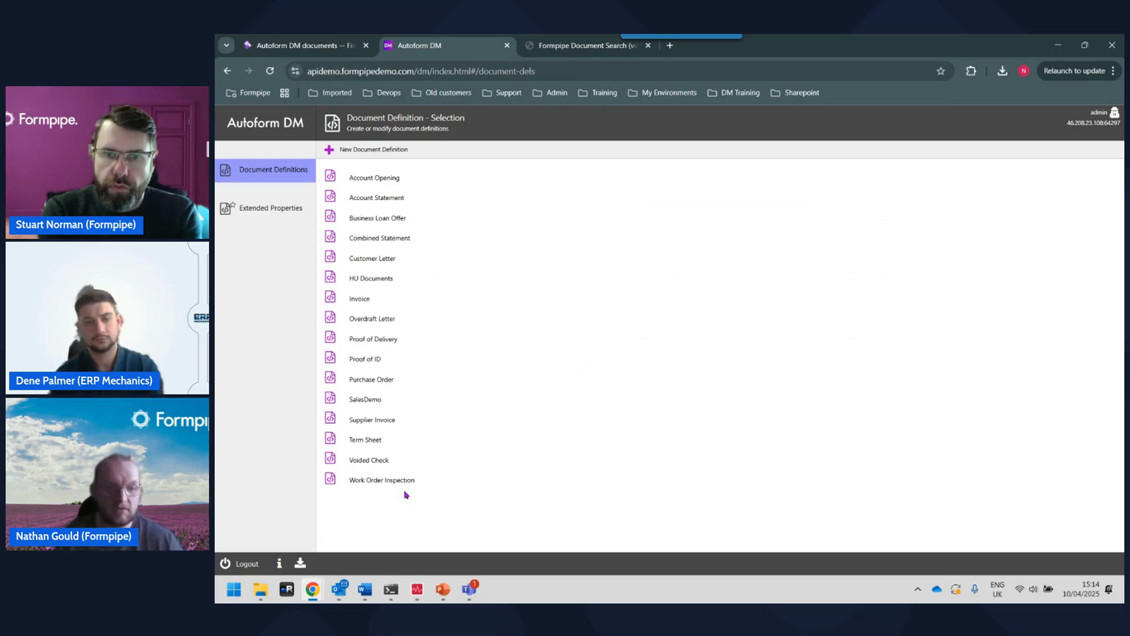
{"action": "left_click", "coordinate": [388, 483]}
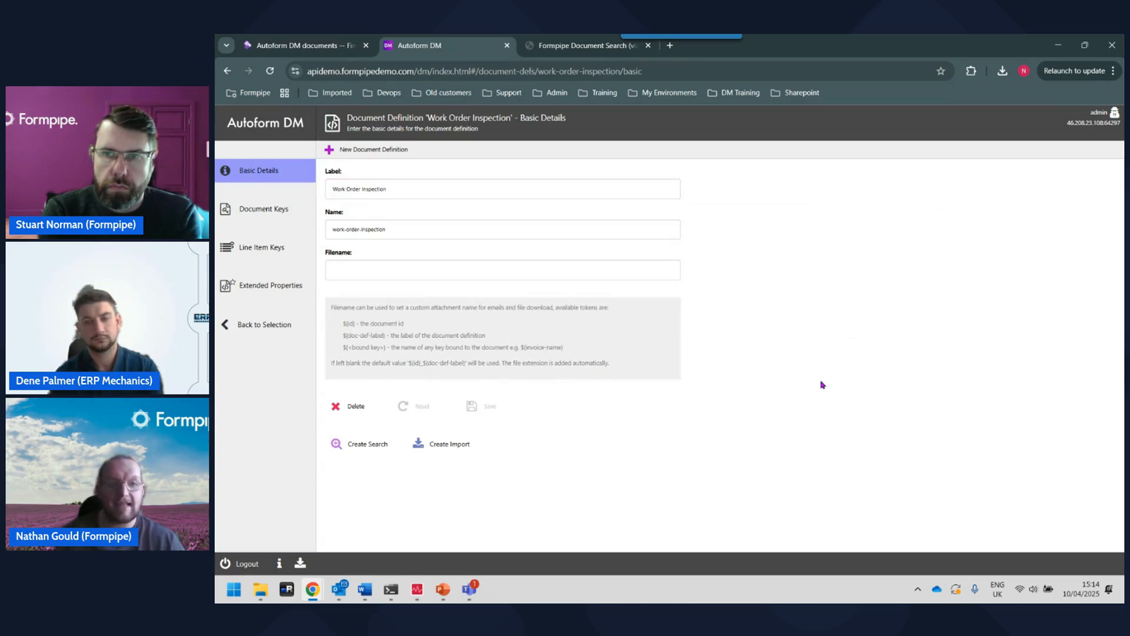
{"action": "left_click", "coordinate": [270, 217]}
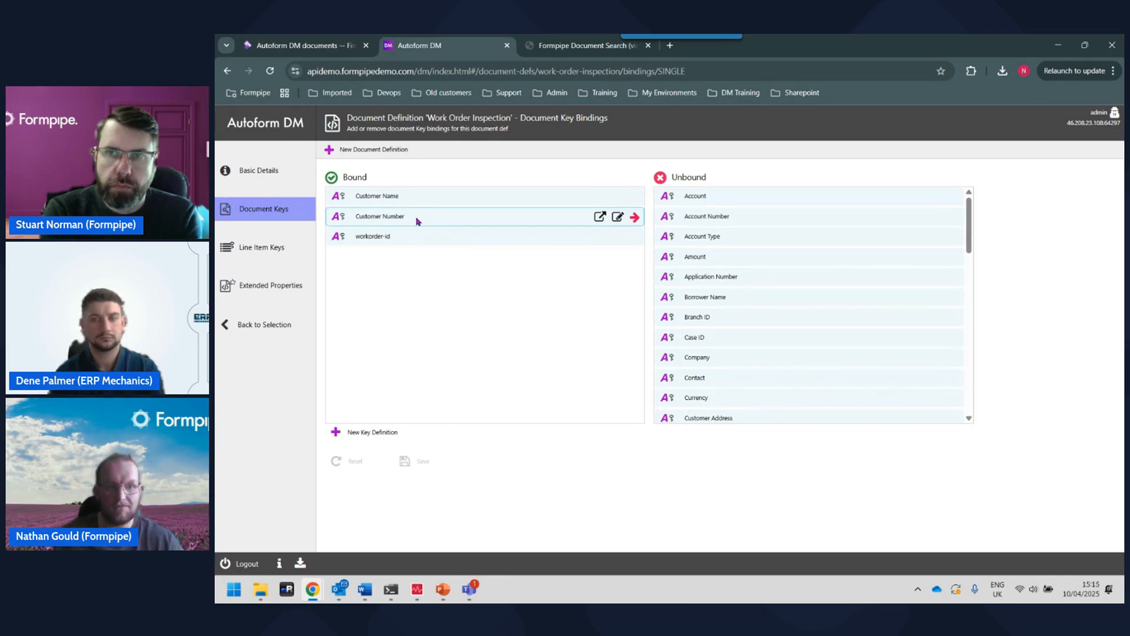
Step: Review the retention policy options for Work Order Inspection documents and return to the administration modules
{"action": "left_click", "coordinate": [291, 126]}
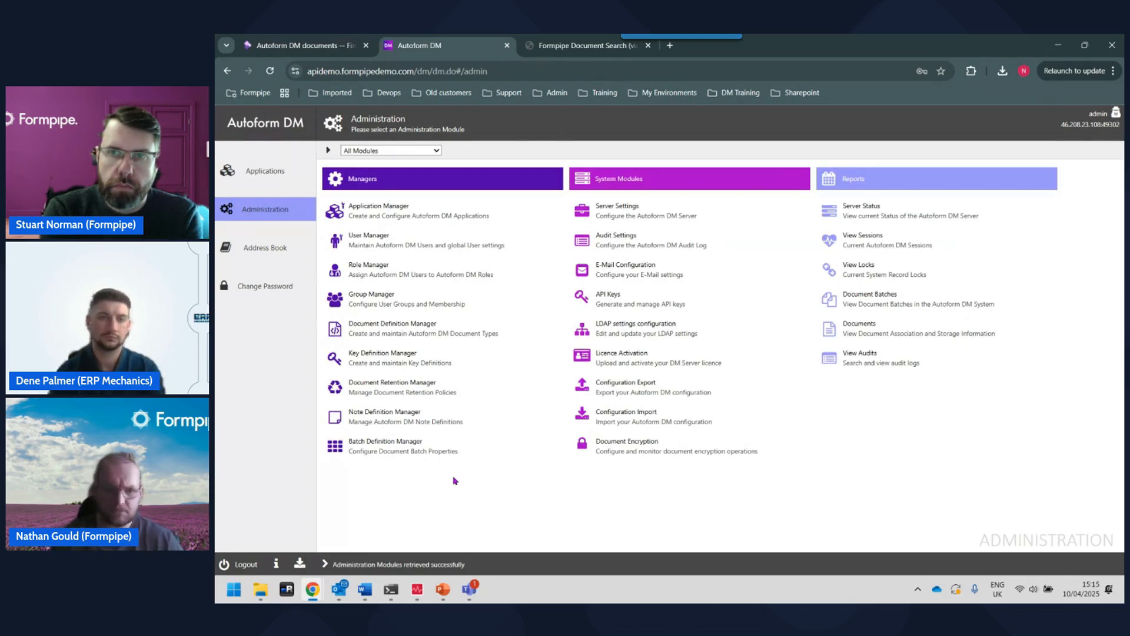
{"action": "left_click", "coordinate": [406, 390]}
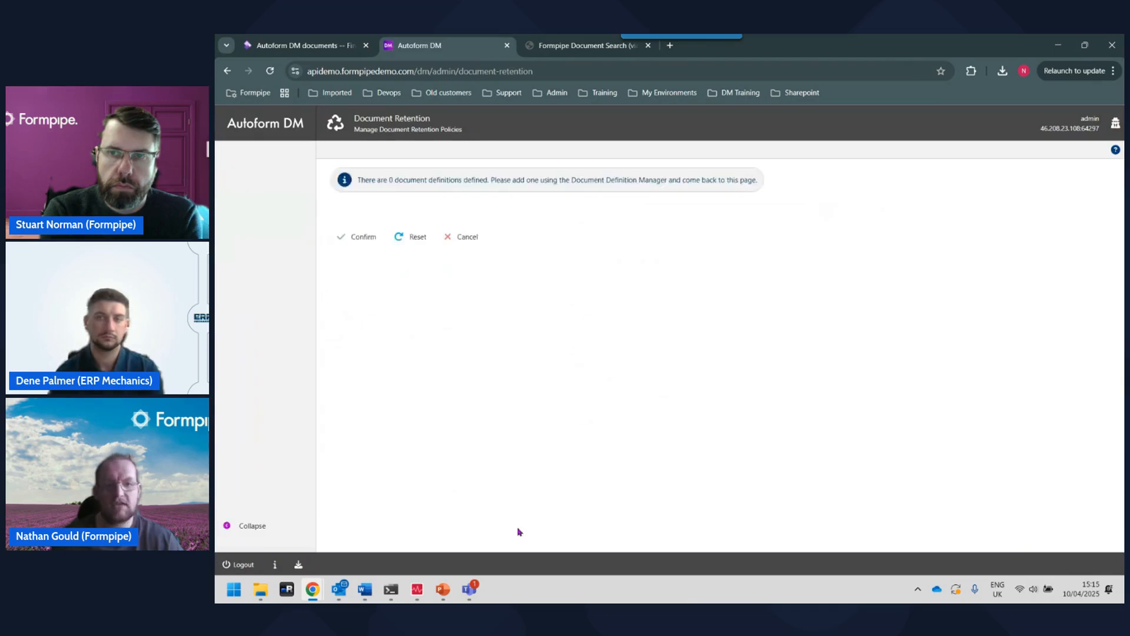
{"action": "scroll", "coordinate": [748, 436], "scroll_direction": "down", "scroll_amount": 10}
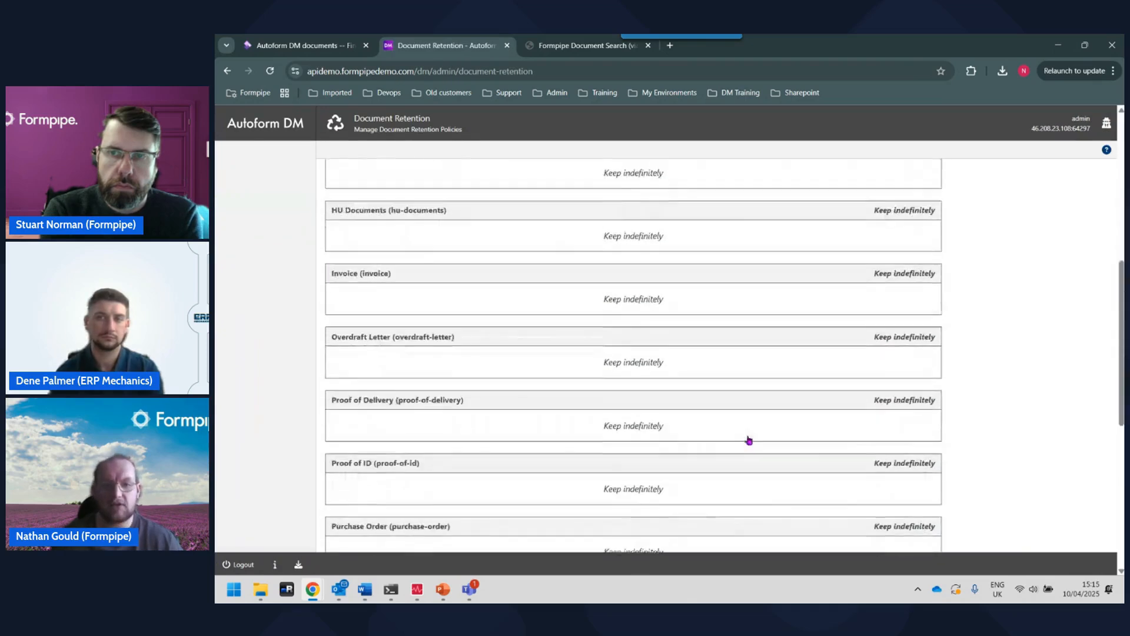
{"action": "scroll", "coordinate": [747, 443], "scroll_direction": "down", "scroll_amount": 3}
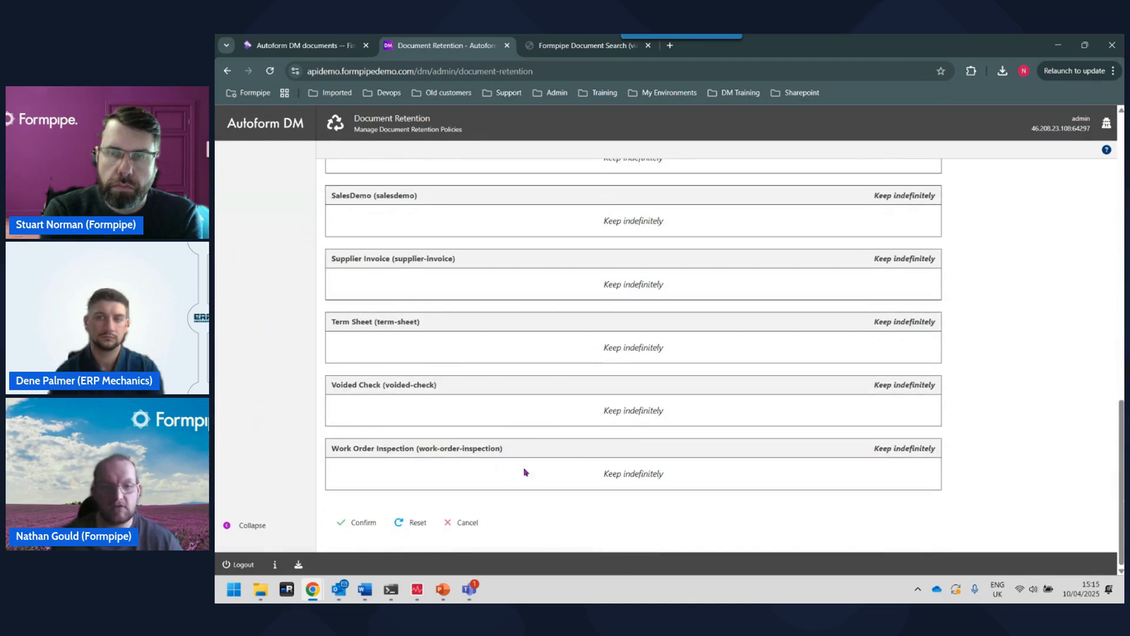
{"action": "left_click", "coordinate": [653, 480]}
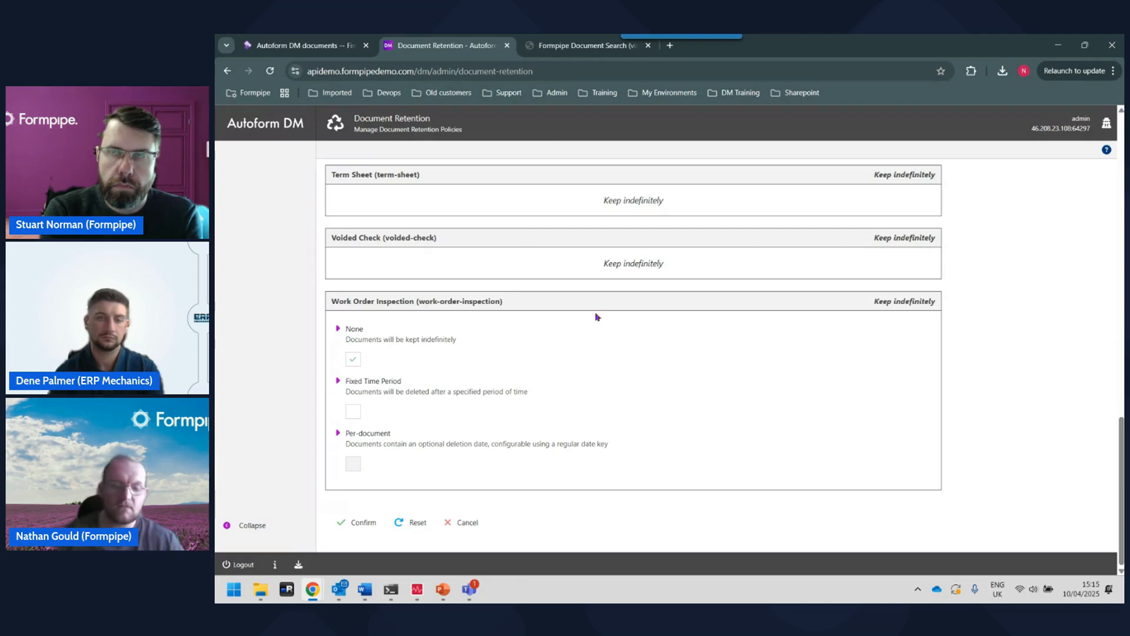
{"action": "left_click", "coordinate": [277, 133]}
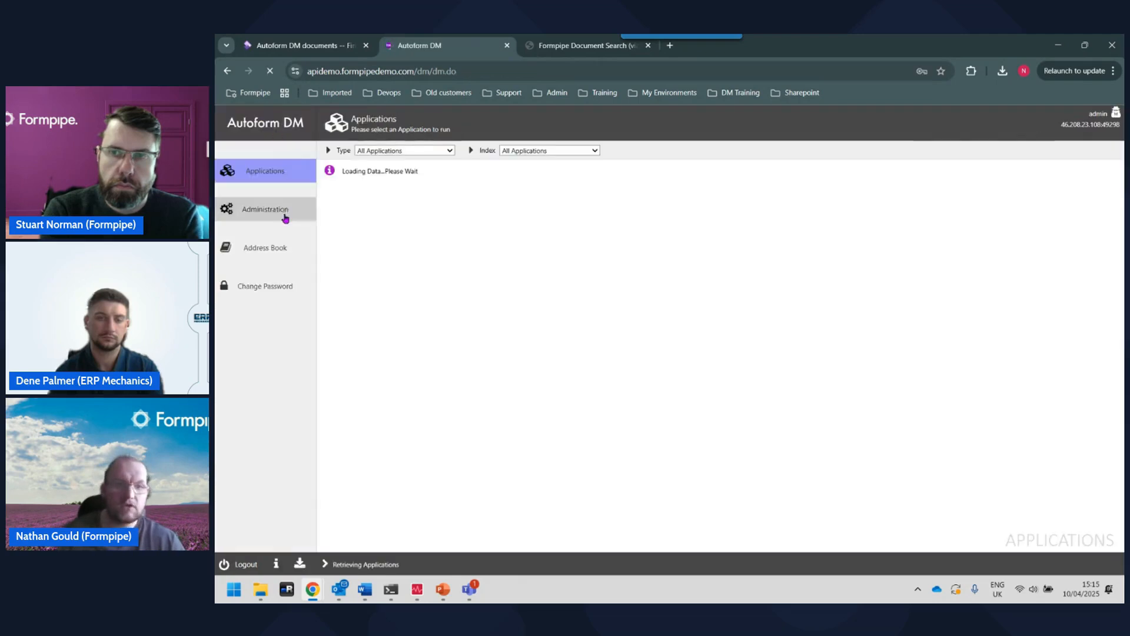
{"action": "left_click", "coordinate": [282, 213]}
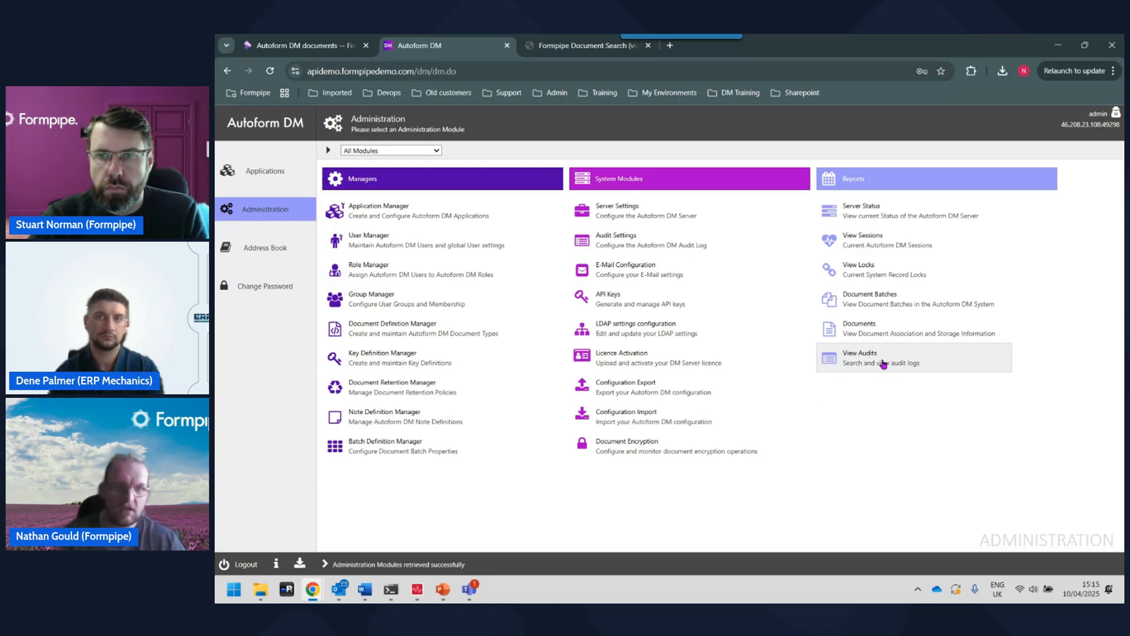
Step: Switch back to Finance and Operations and open the Autoform DM applications setup of the Lasernet module
{"action": "left_click", "coordinate": [274, 45]}
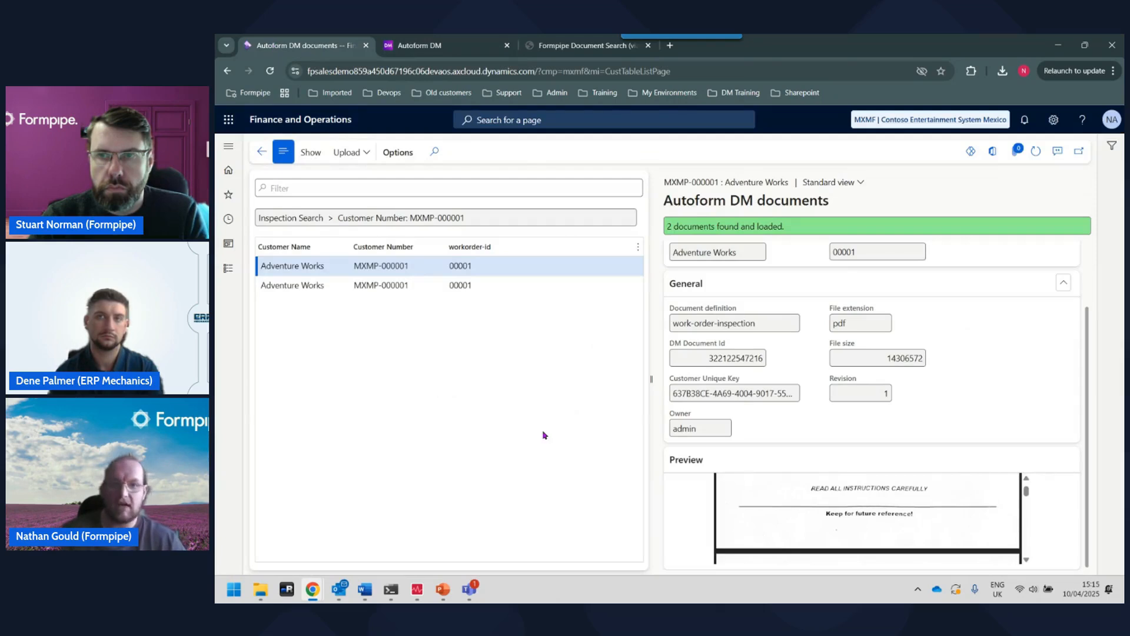
{"action": "left_click", "coordinate": [224, 272]}
{"action": "scroll", "coordinate": [253, 408], "scroll_direction": "down", "scroll_amount": 5}
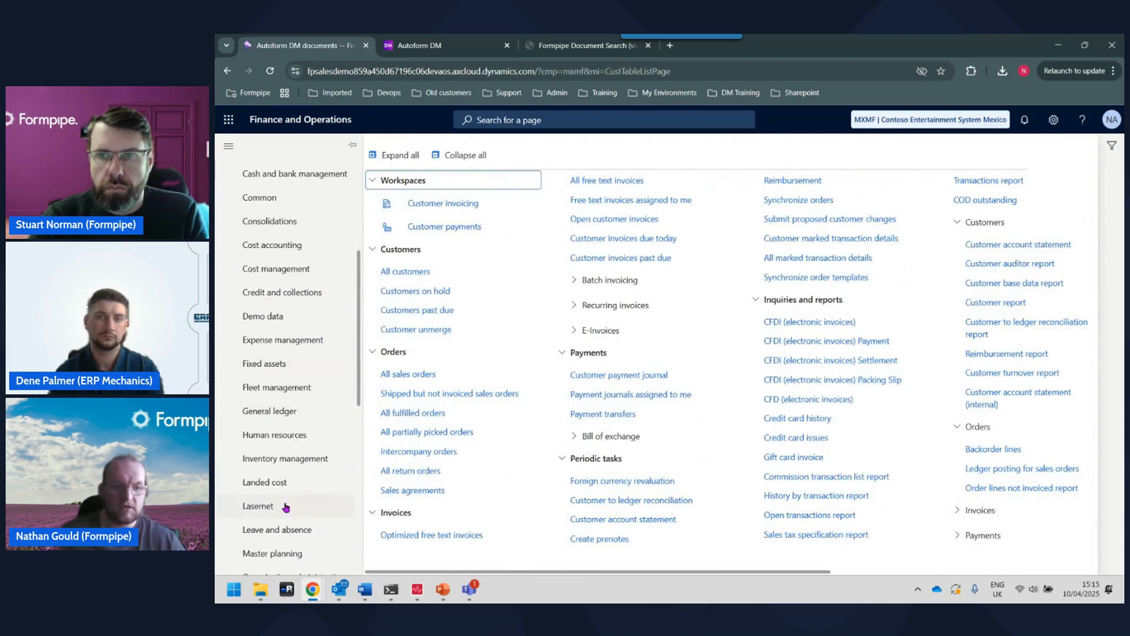
{"action": "left_click", "coordinate": [287, 508]}
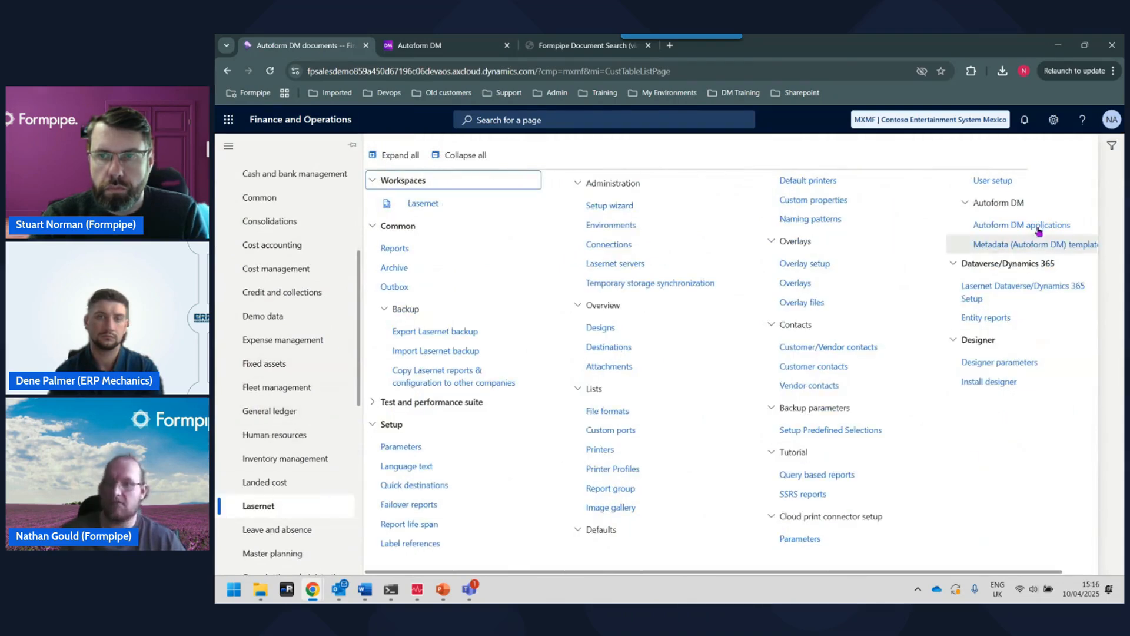
{"action": "left_click", "coordinate": [998, 226]}
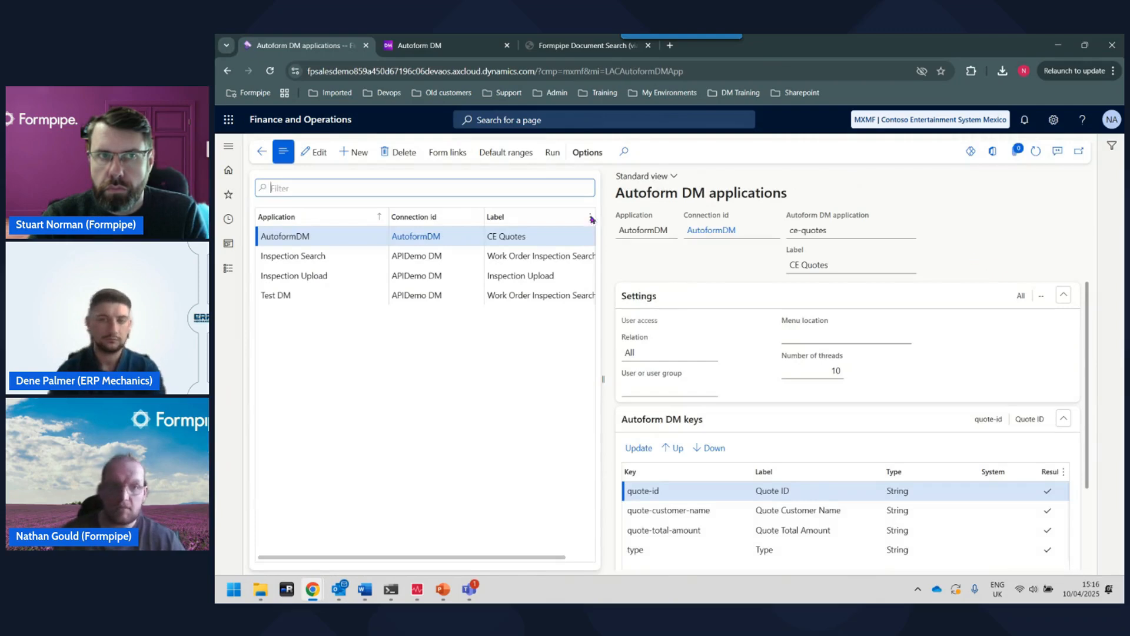
Step: Create an Autoform DM application record named Webinar with the connection id APIDemo DM
{"action": "left_click", "coordinate": [365, 154]}
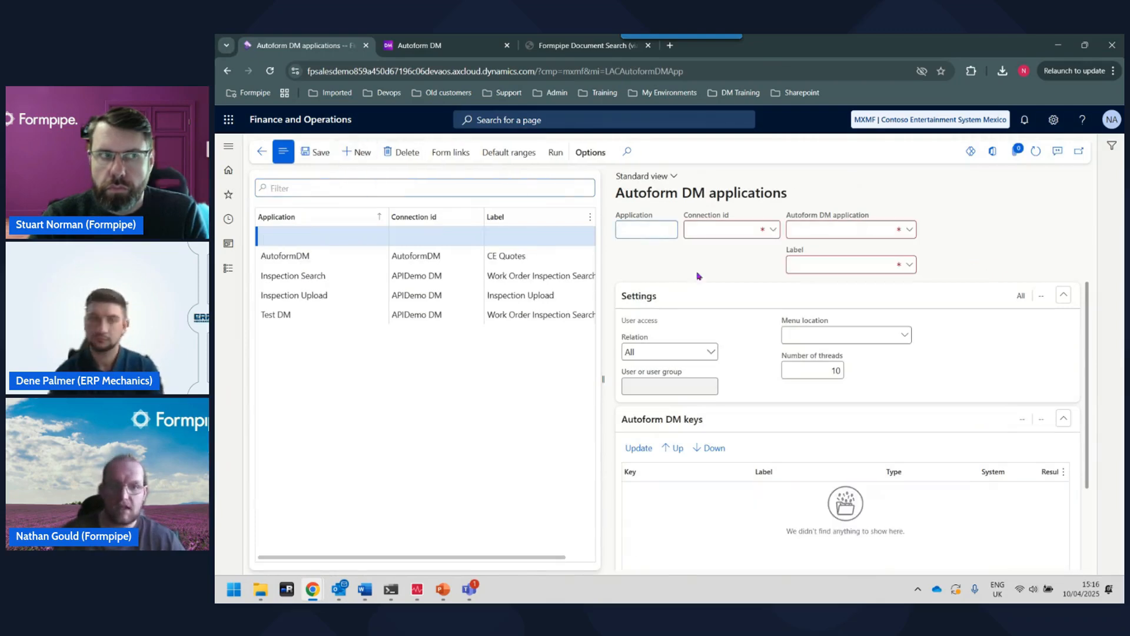
{"action": "type", "text": "SW"}
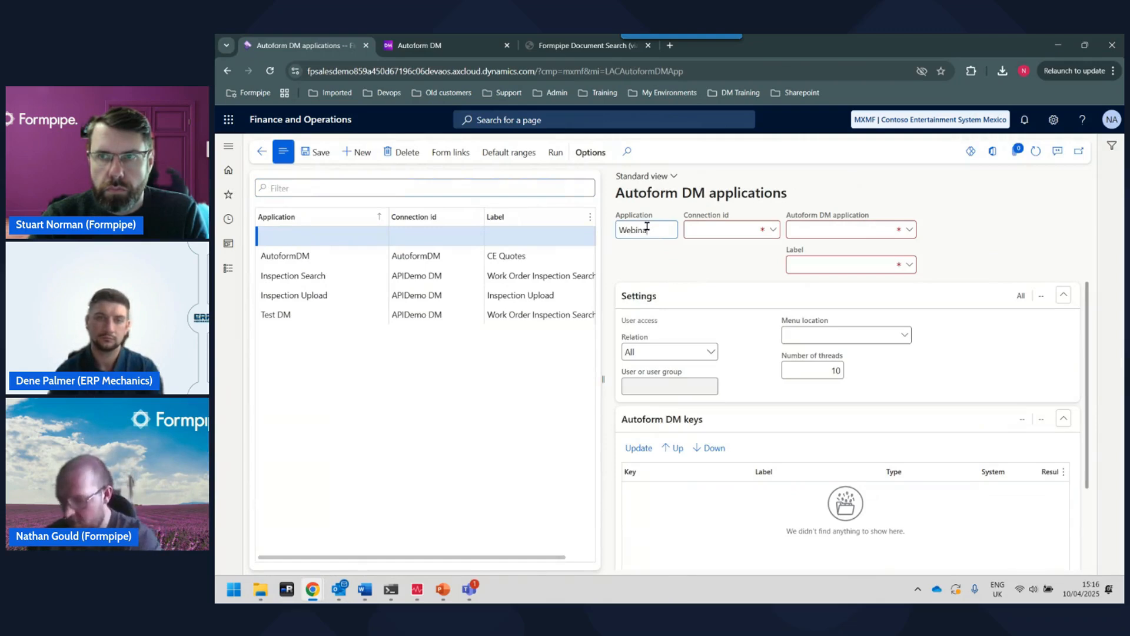
{"action": "left_click", "coordinate": [773, 229]}
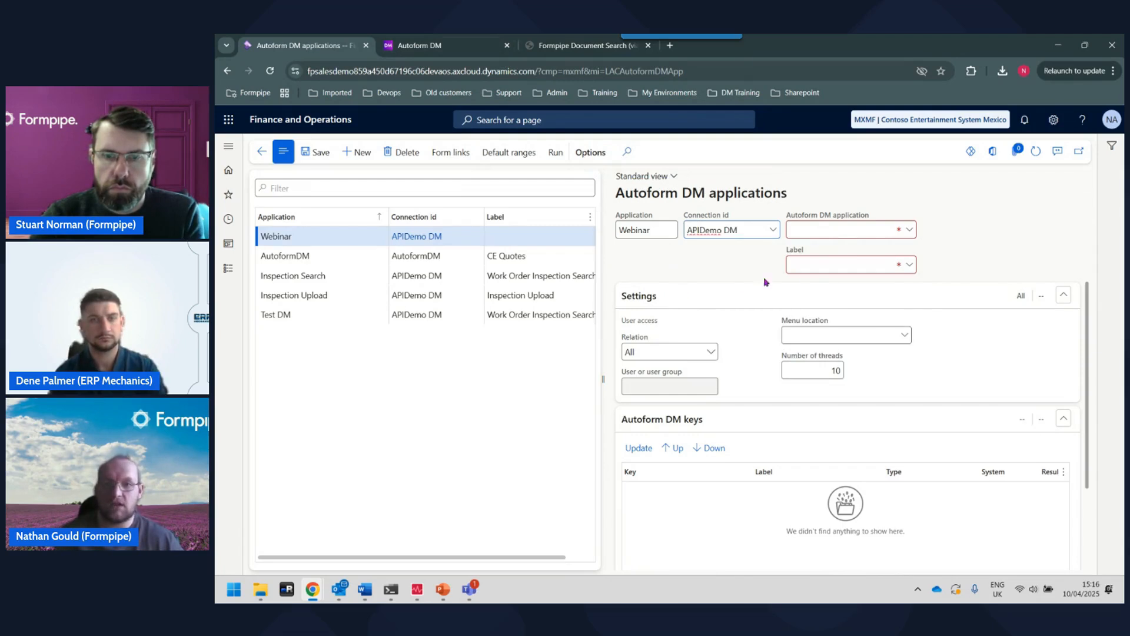
Step: Link the Webinar record to the work-order-inspection-search Autoform DM application
{"action": "left_click", "coordinate": [909, 230]}
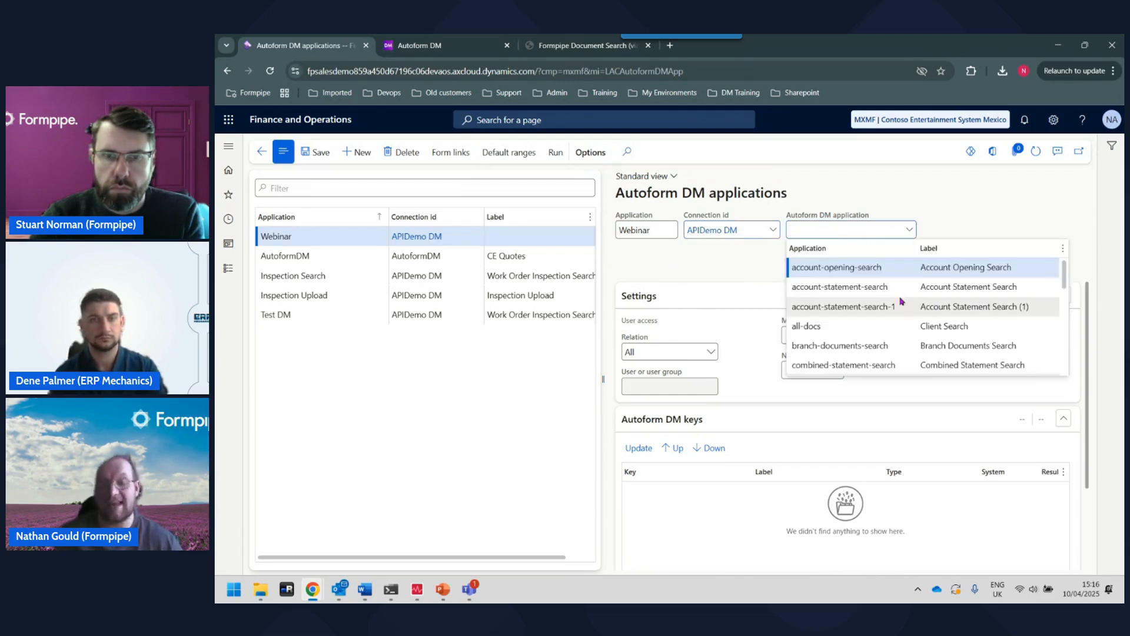
{"action": "scroll", "coordinate": [887, 321], "scroll_direction": "down", "scroll_amount": 10}
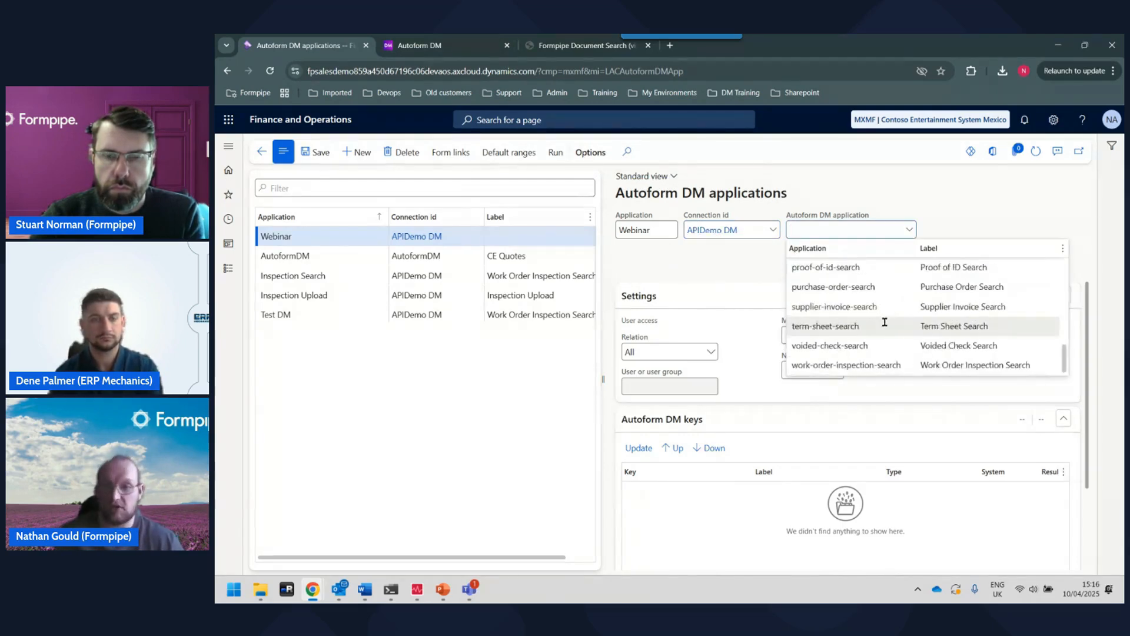
{"action": "left_click", "coordinate": [867, 365]}
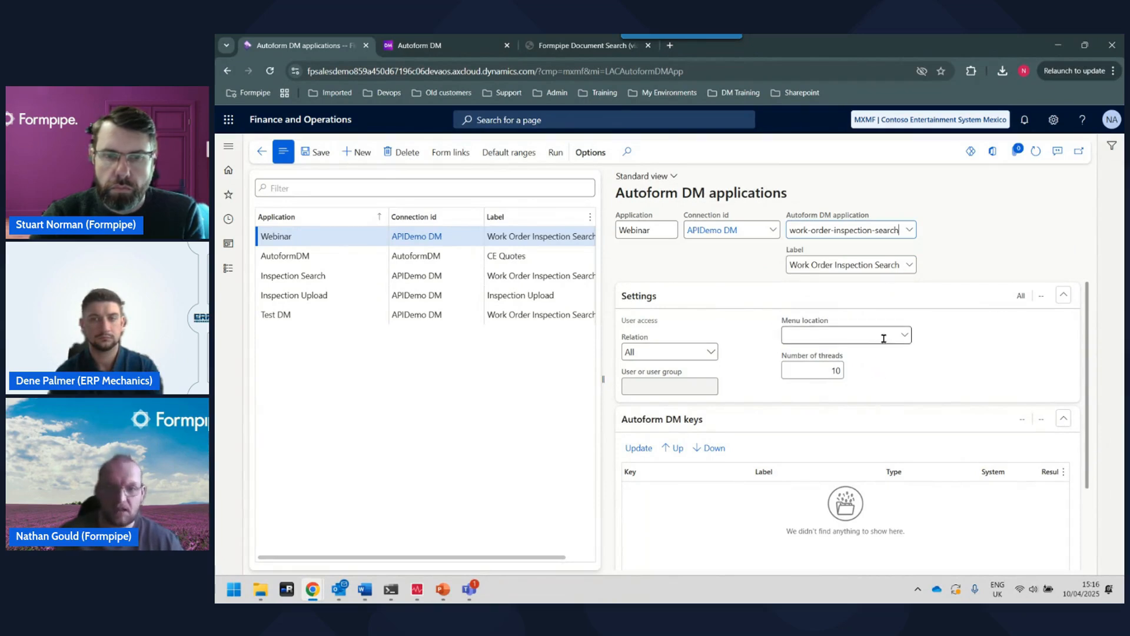
Step: Keep the user access relation at All and update the Autoform DM keys of the Webinar application
{"action": "left_click", "coordinate": [711, 352]}
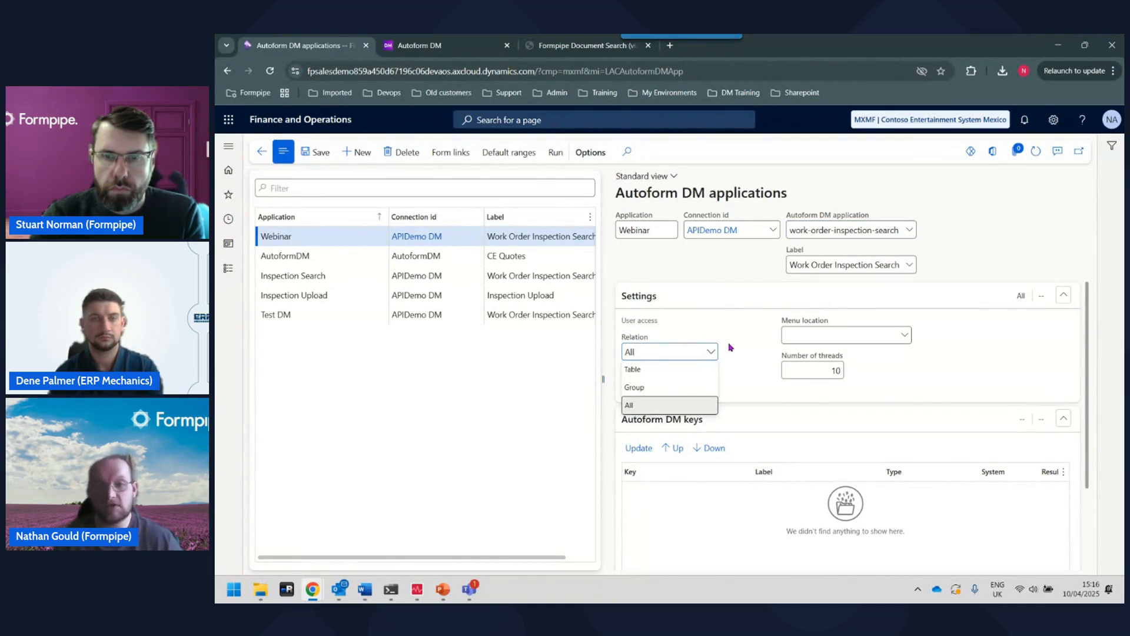
{"action": "left_click", "coordinate": [748, 332]}
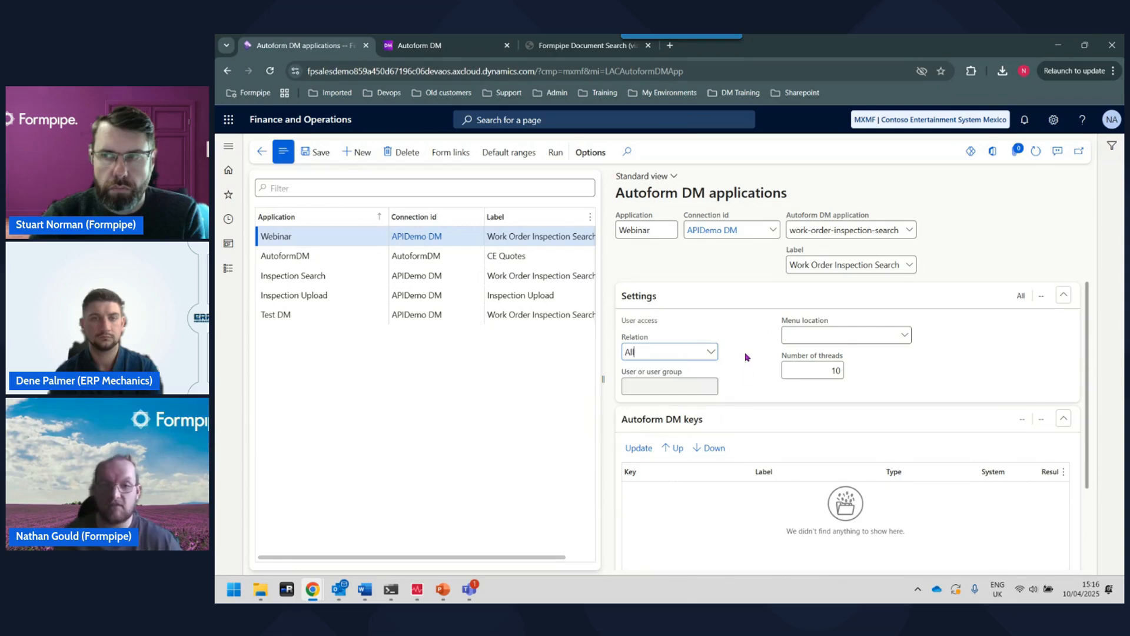
{"action": "scroll", "coordinate": [768, 352], "scroll_direction": "down", "scroll_amount": 2}
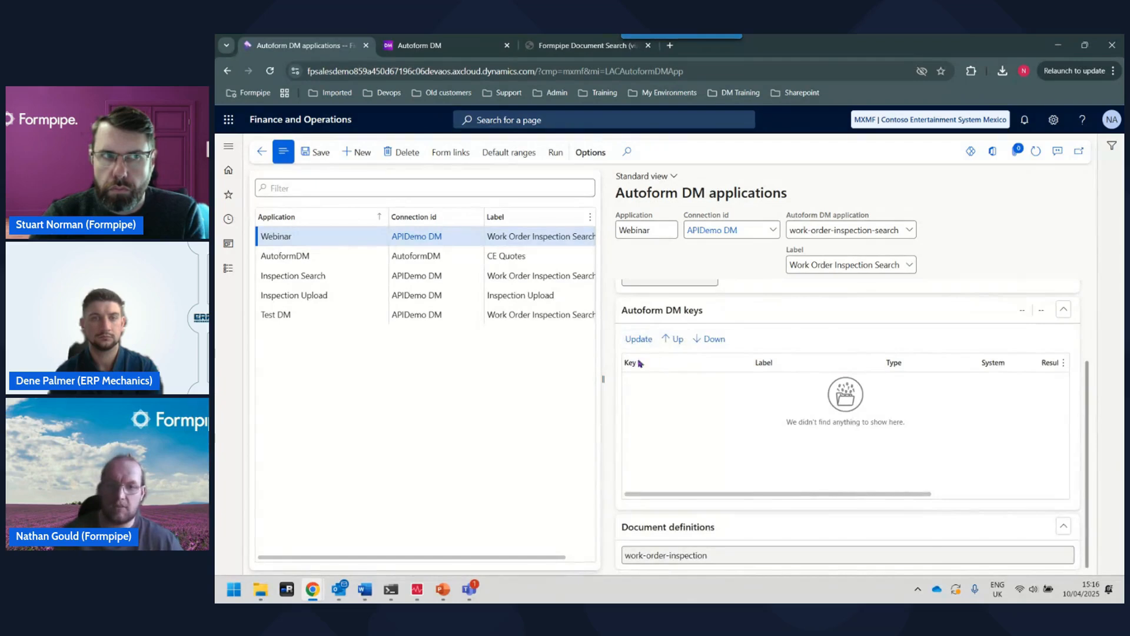
{"action": "scroll", "coordinate": [950, 560], "scroll_direction": "up", "scroll_amount": 2}
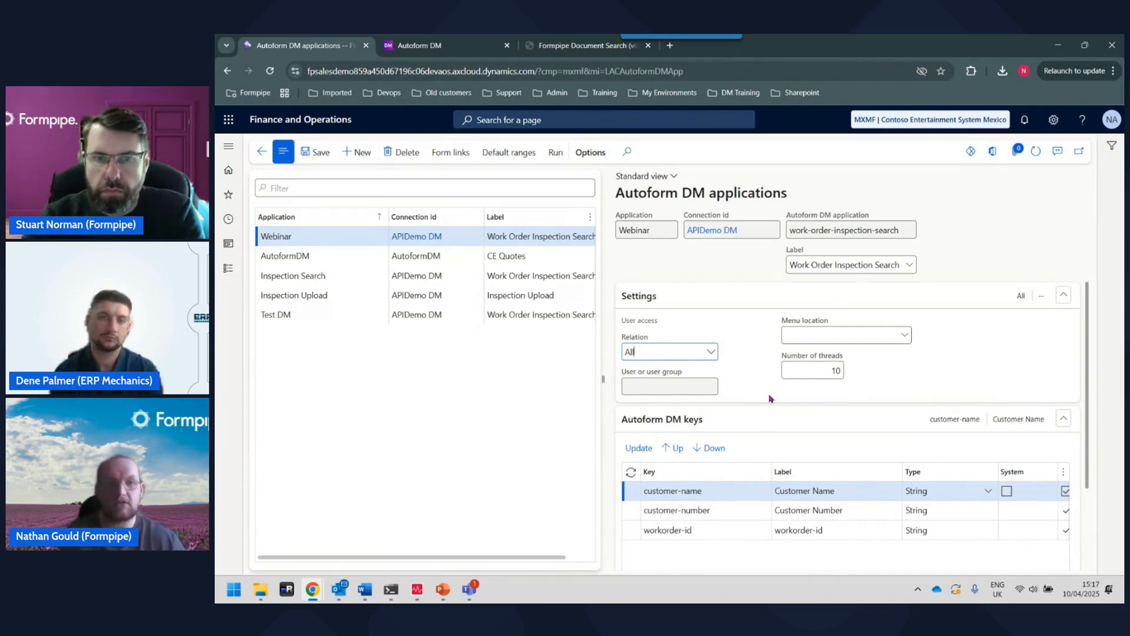
Step: Add a Webinar form link on the CustTable form, placed before the NewCustomer control, labelled Webinar and shown as a single button
{"action": "left_click", "coordinate": [452, 154]}
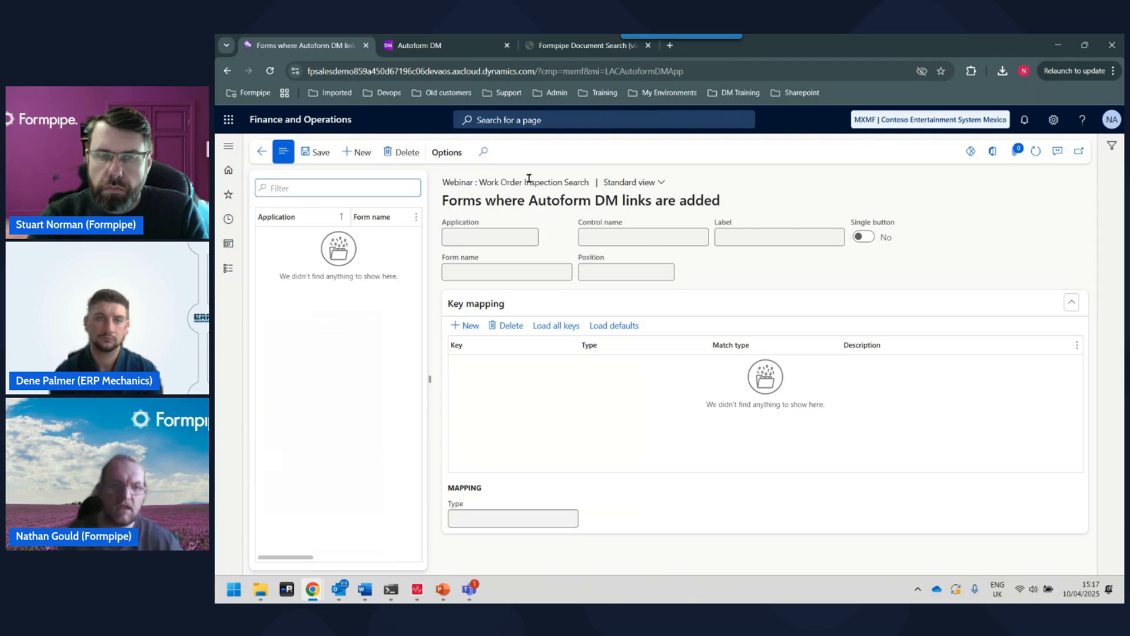
{"action": "left_click", "coordinate": [358, 152]}
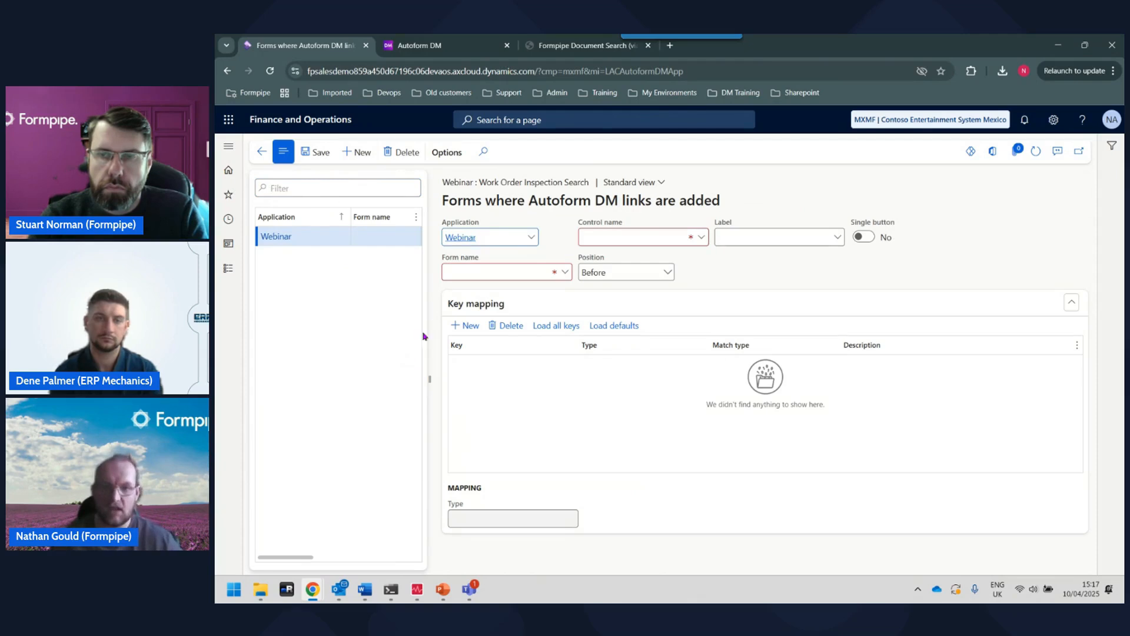
{"action": "left_click", "coordinate": [471, 273]}
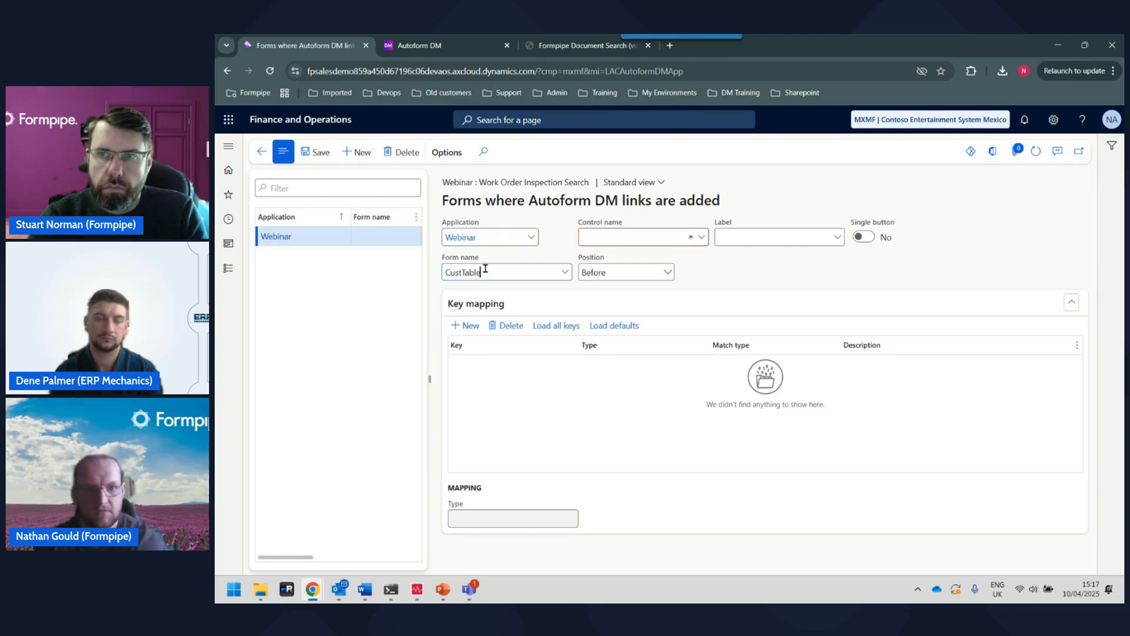
{"action": "left_click", "coordinate": [512, 308]}
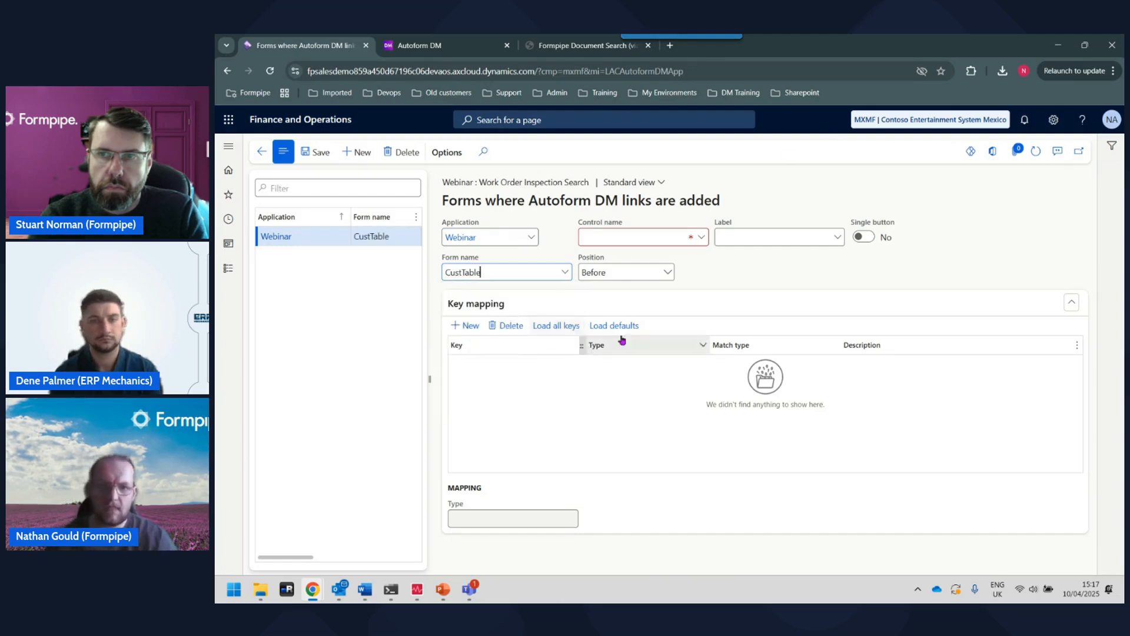
{"action": "left_click", "coordinate": [700, 238]}
{"action": "left_click", "coordinate": [634, 297]}
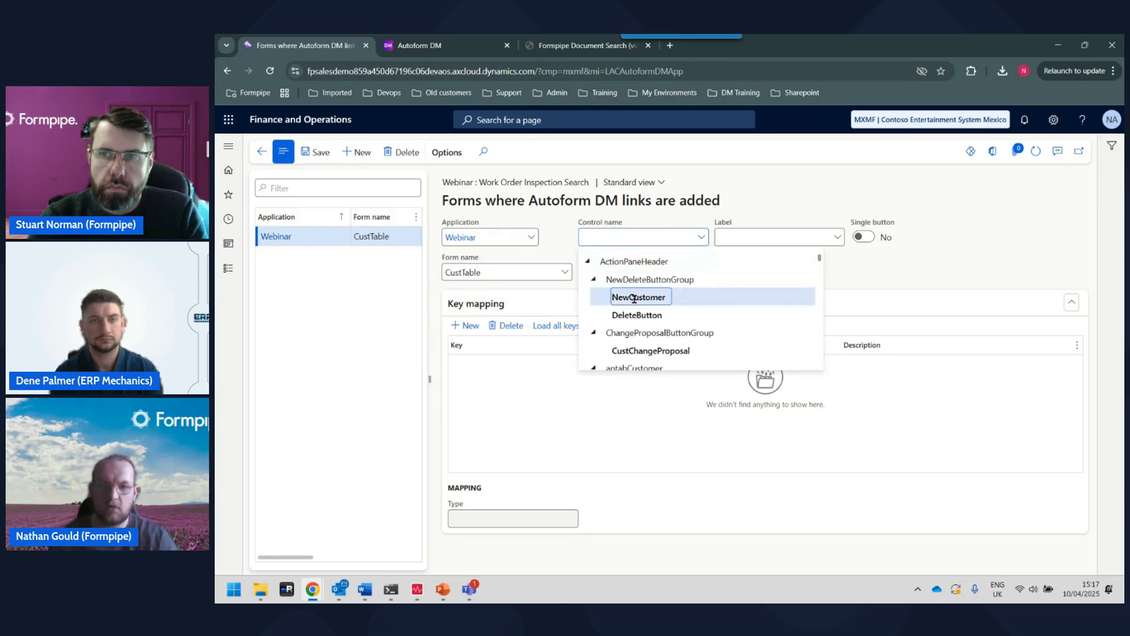
{"action": "left_click", "coordinate": [779, 237]}
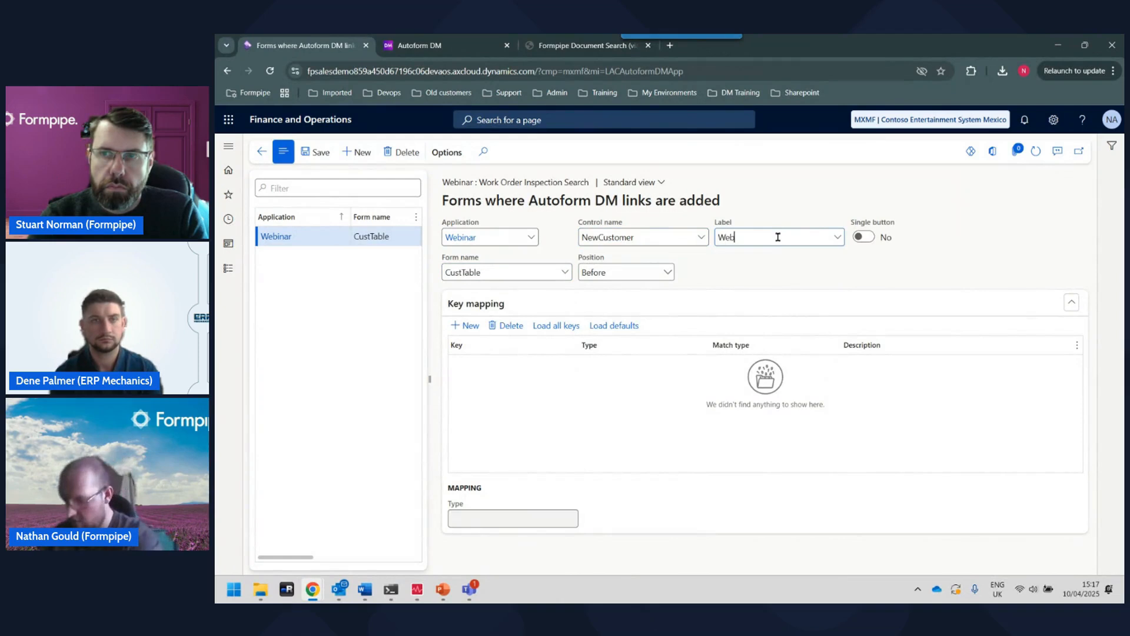
{"action": "left_click", "coordinate": [863, 236]}
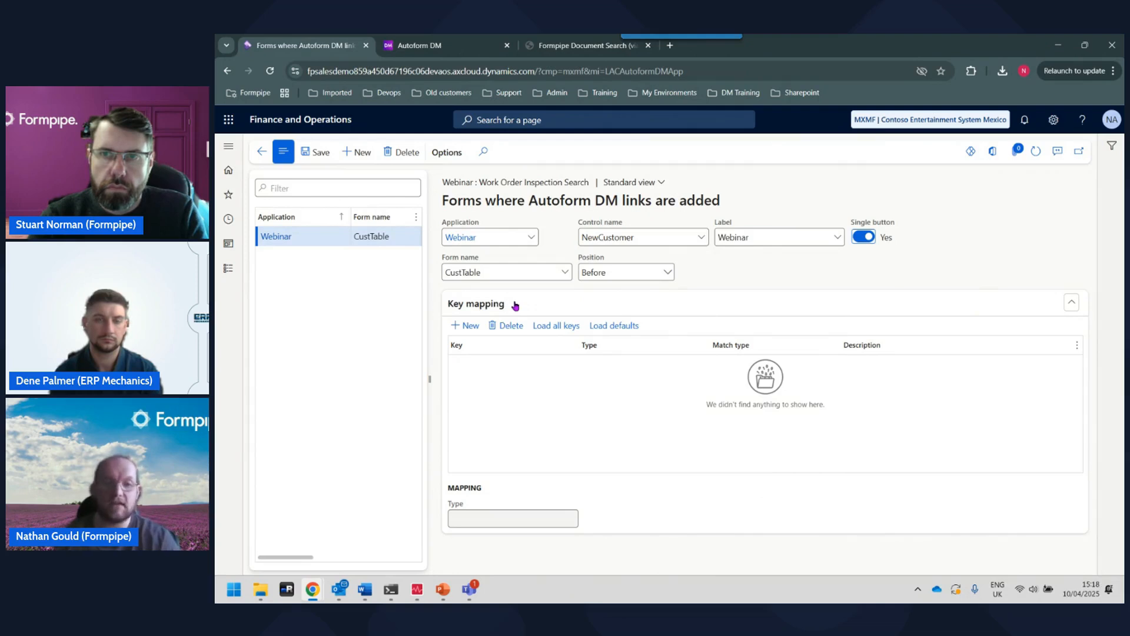
Step: Map the customer-number key to the AccountNum field of the CustTable data source and save the form link
{"action": "left_click", "coordinate": [467, 326]}
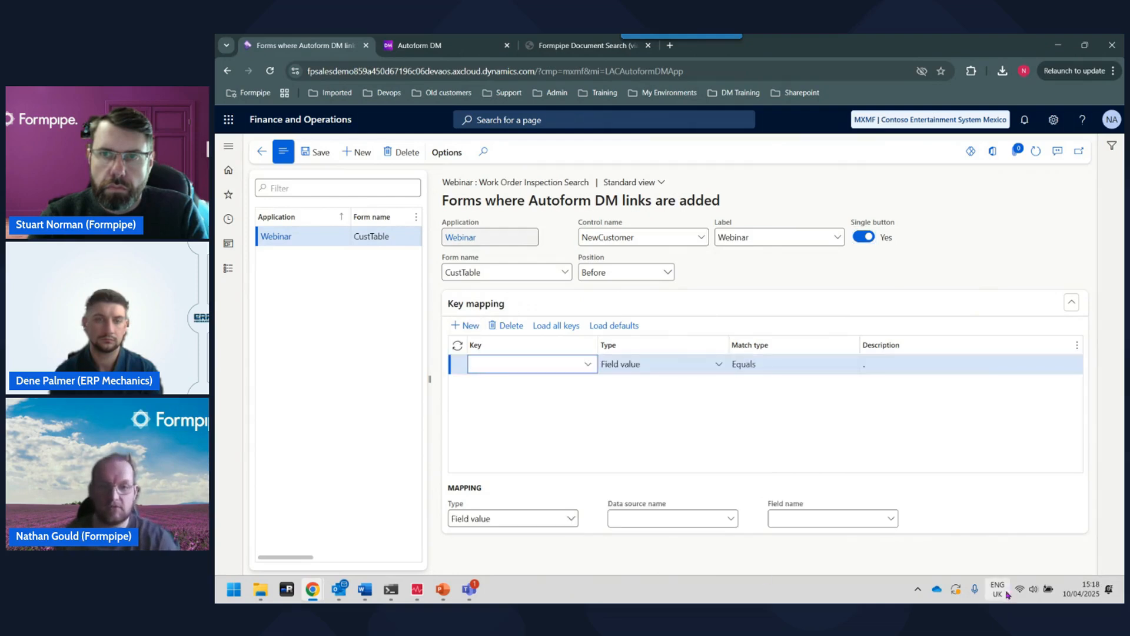
{"action": "left_click", "coordinate": [588, 363]}
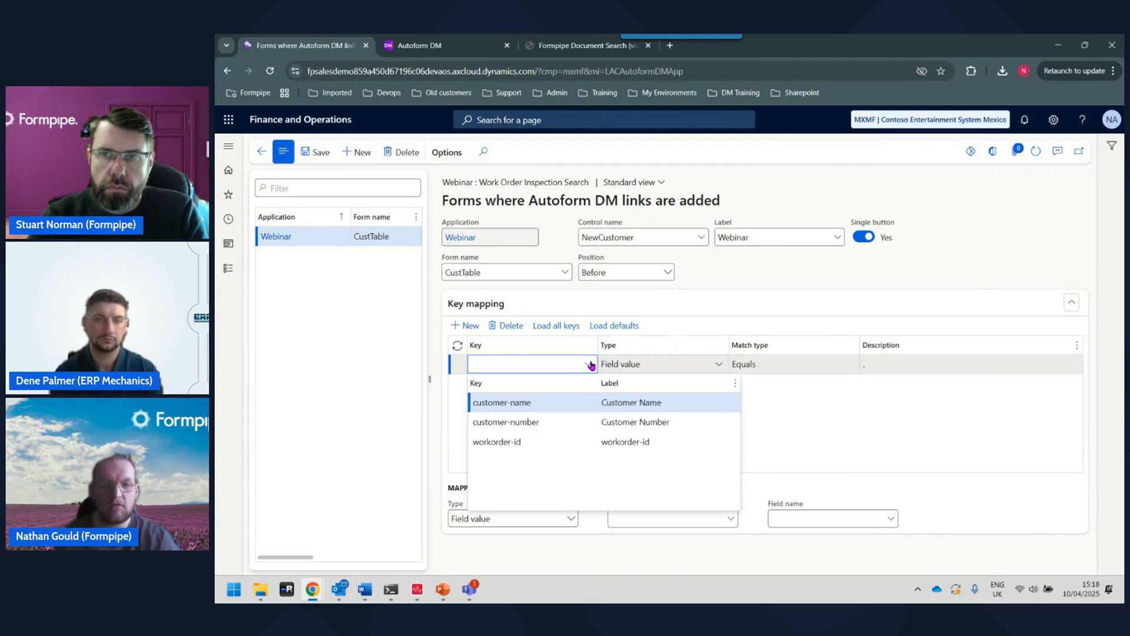
{"action": "left_click", "coordinate": [586, 422]}
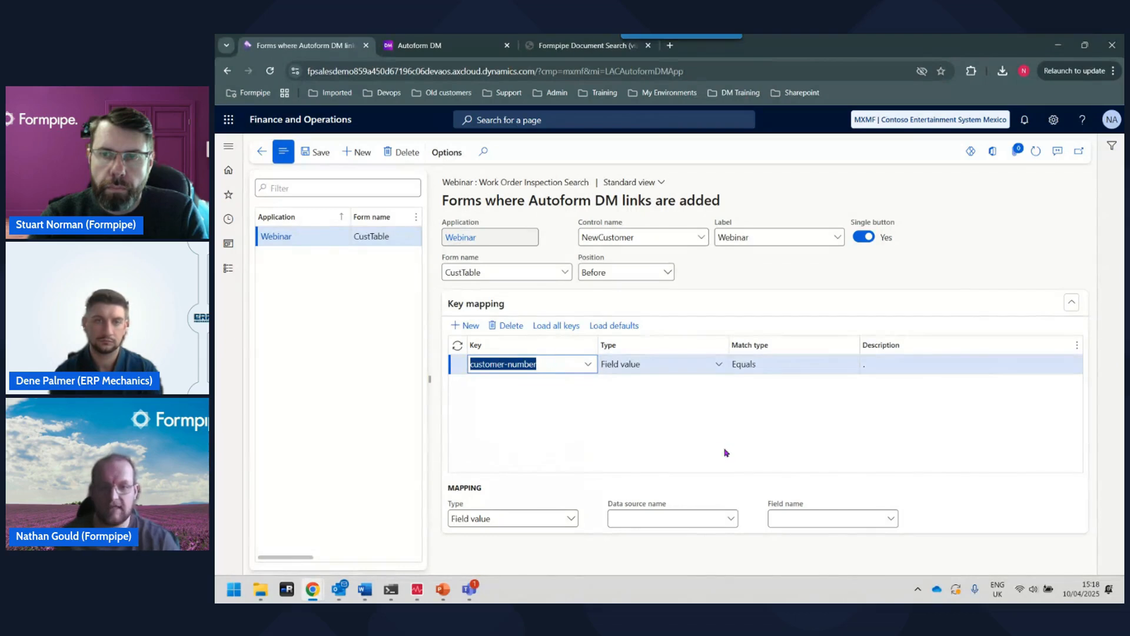
{"action": "left_click", "coordinate": [730, 519]}
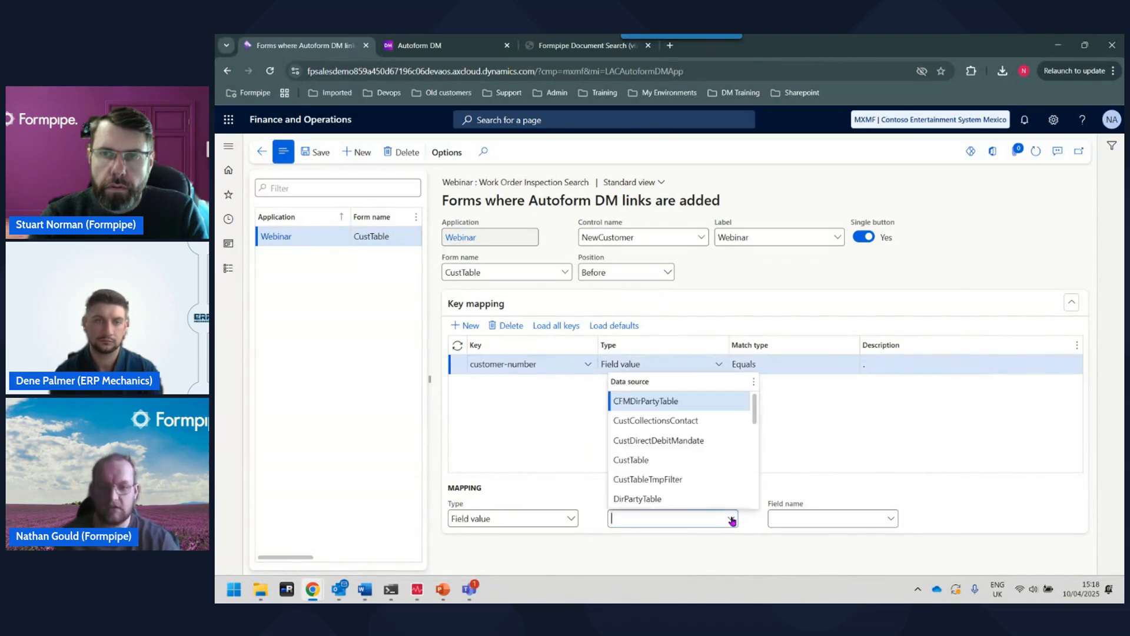
{"action": "left_click", "coordinate": [643, 459]}
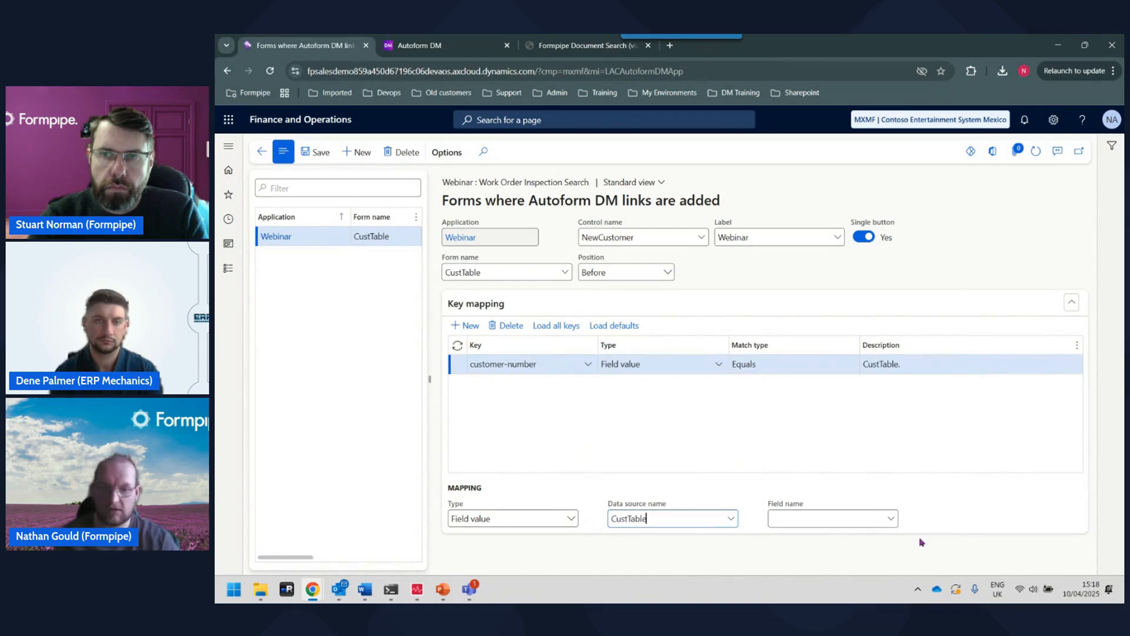
{"action": "left_click", "coordinate": [888, 520]}
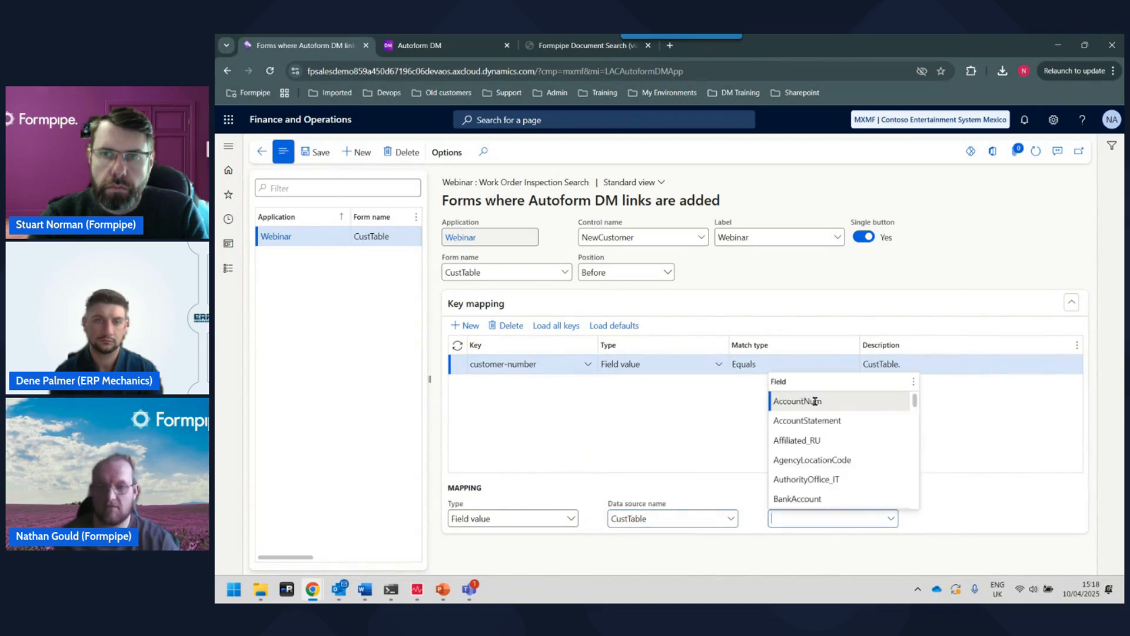
{"action": "left_click", "coordinate": [812, 398]}
{"action": "left_click", "coordinate": [316, 151]}
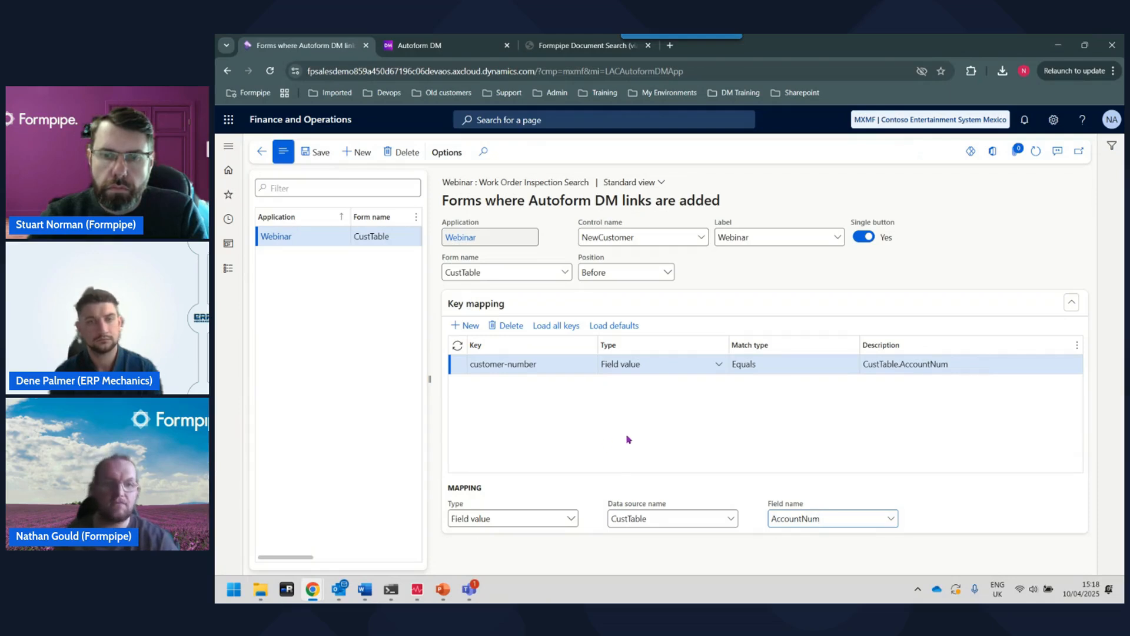
Step: Leave the form links setup and open the All customers list of the Accounts receivable module
{"action": "left_click", "coordinate": [261, 151]}
{"action": "left_click", "coordinate": [228, 268]}
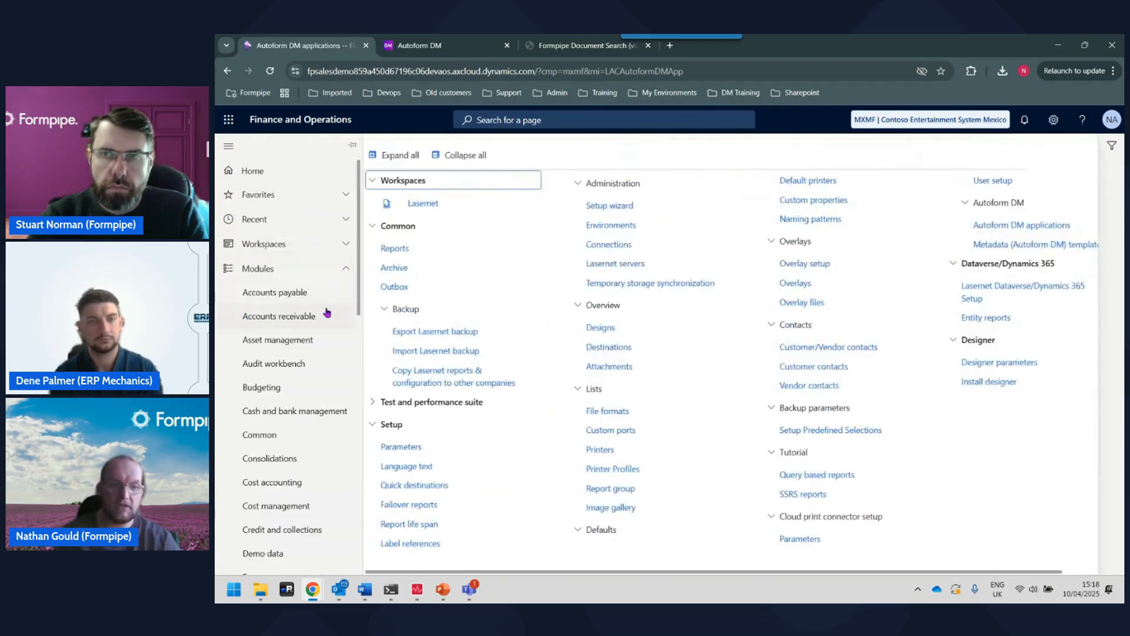
{"action": "left_click", "coordinate": [327, 315]}
{"action": "left_click", "coordinate": [433, 272]}
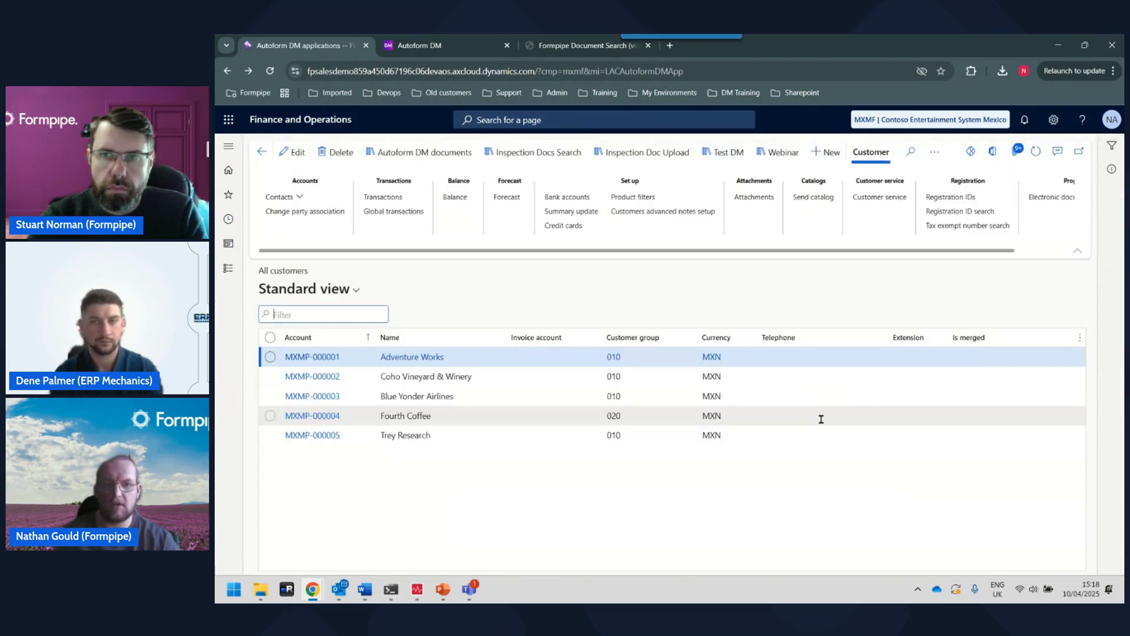
Step: Open the Webinar documents for the Adventure Works customer and preview each of the listed inspection documents
{"action": "left_click", "coordinate": [776, 154]}
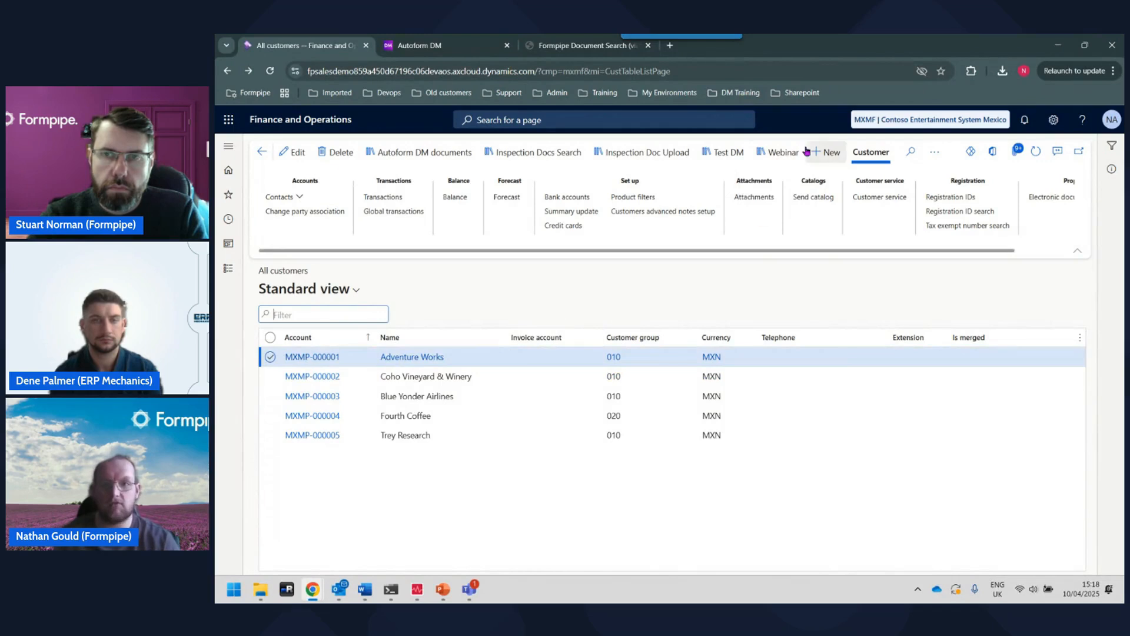
{"action": "left_click", "coordinate": [778, 152]}
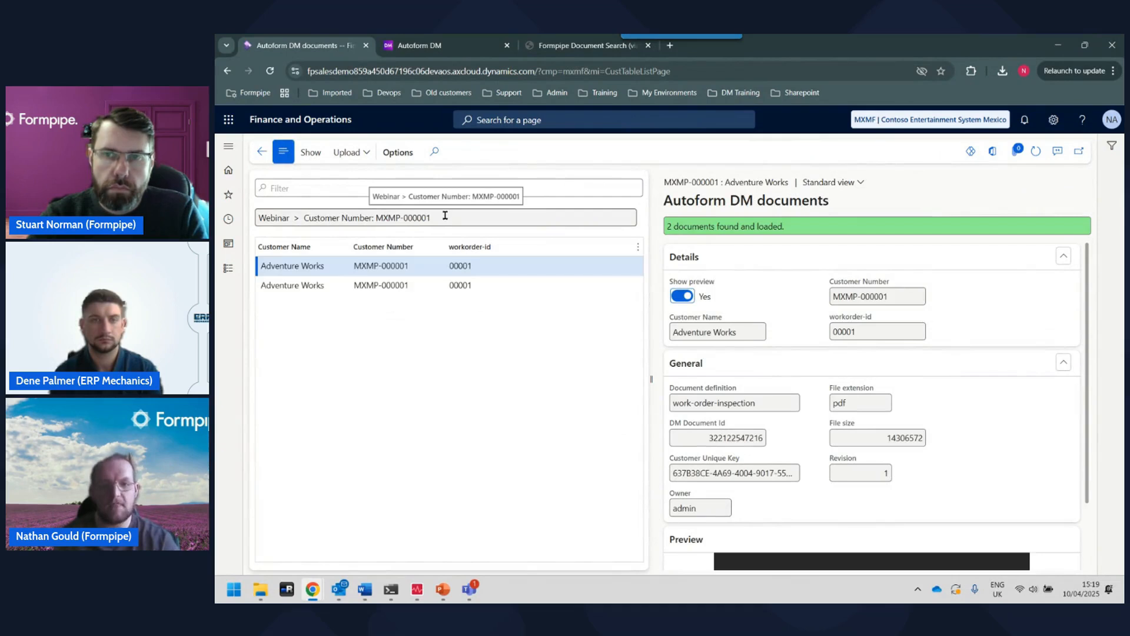
{"action": "left_click", "coordinate": [470, 284]}
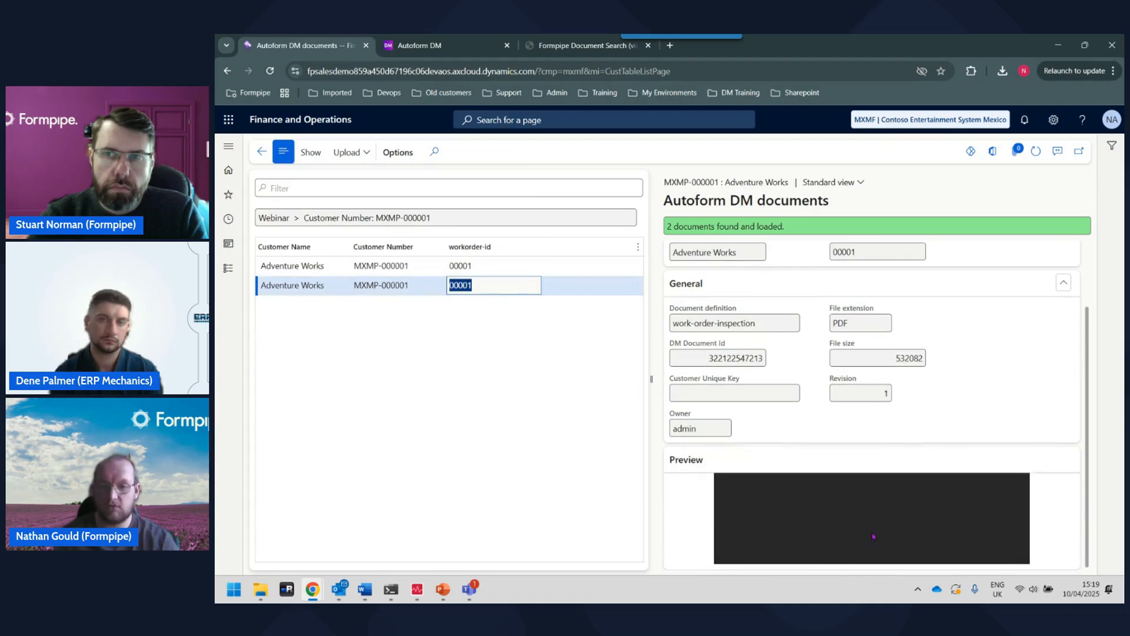
{"action": "left_click", "coordinate": [447, 268]}
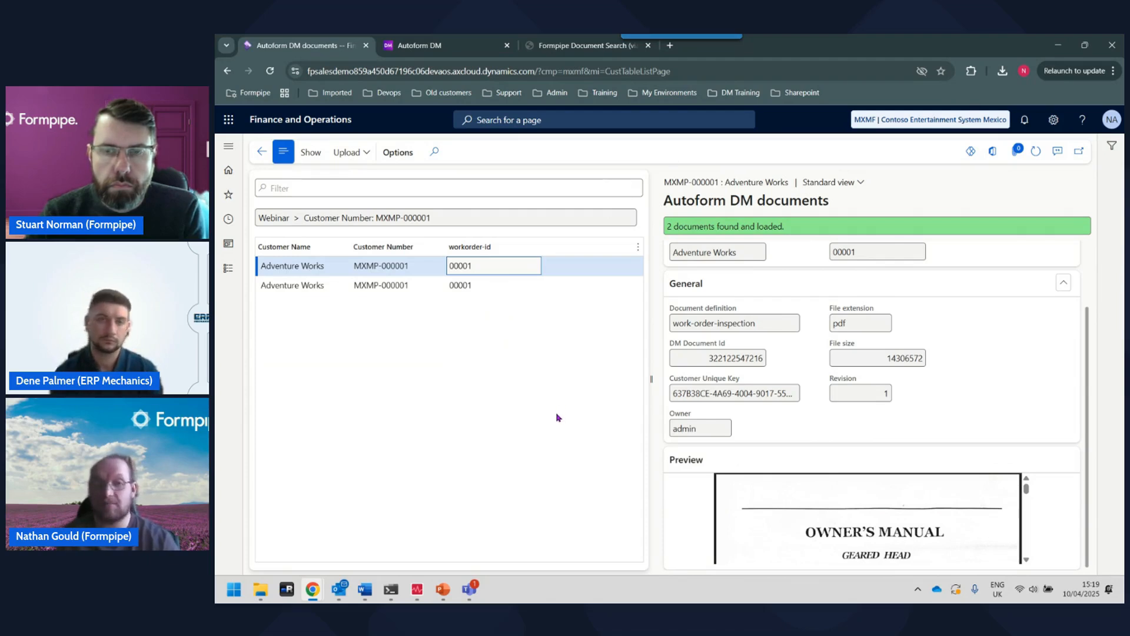
Step: Switch to the Formpipe document search web page, search by the entered customer number and preview the first result
{"action": "left_click", "coordinate": [566, 47]}
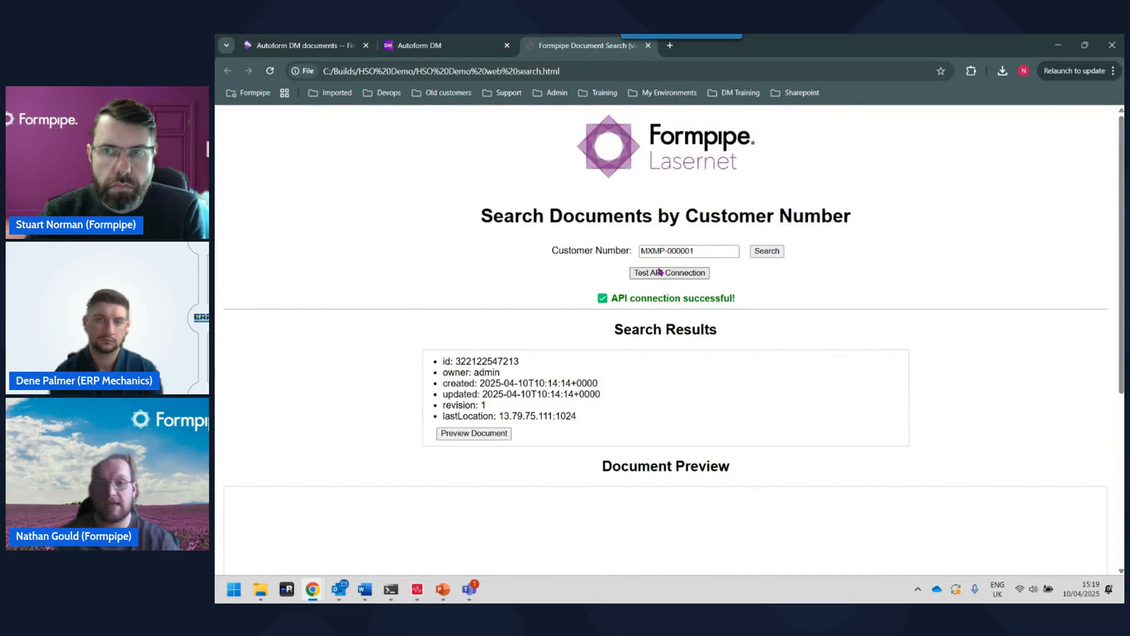
{"action": "left_click", "coordinate": [767, 251]}
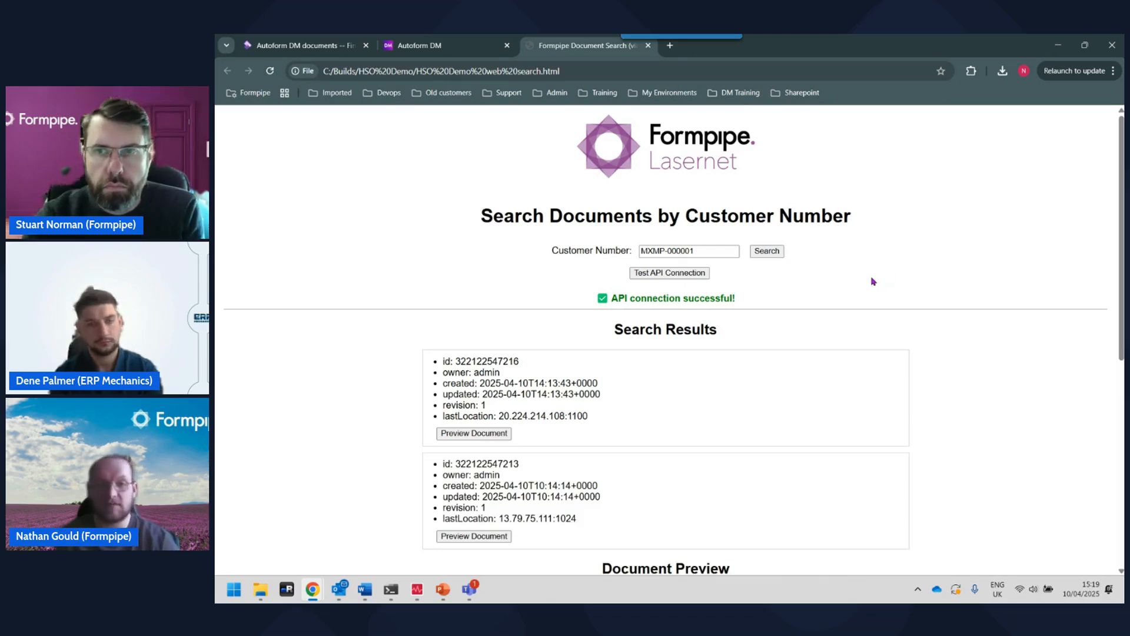
{"action": "left_click", "coordinate": [474, 434]}
{"action": "left_click", "coordinate": [484, 139]}
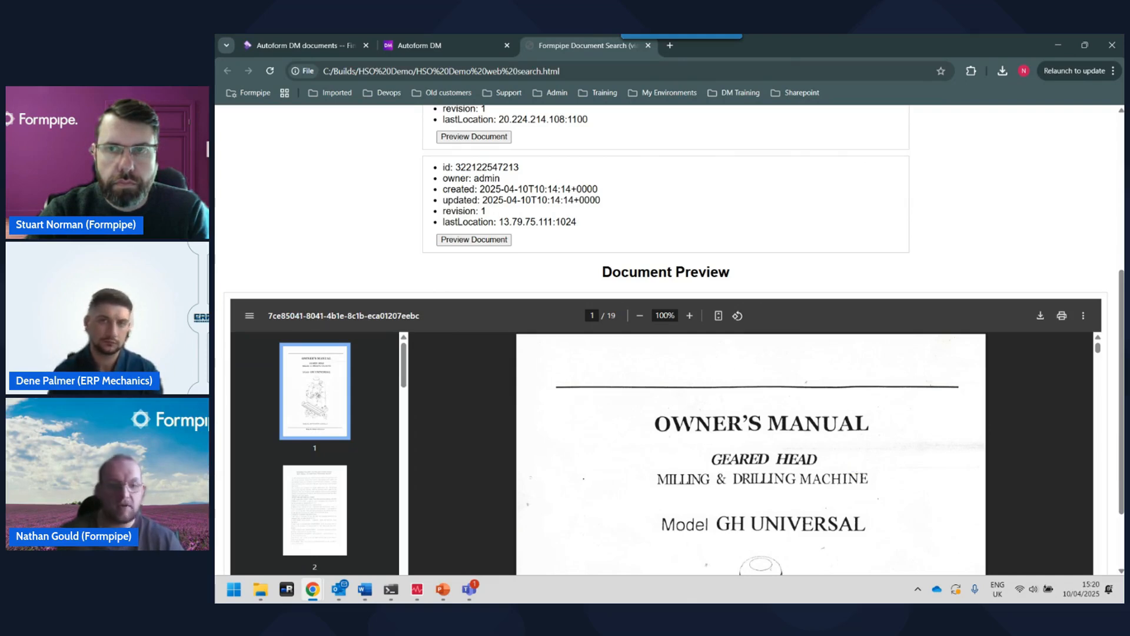
Step: Switch to the running PowerPoint slide show and advance to the DM The Art of Document Management slide
{"action": "mouse_move", "coordinate": [442, 588]}
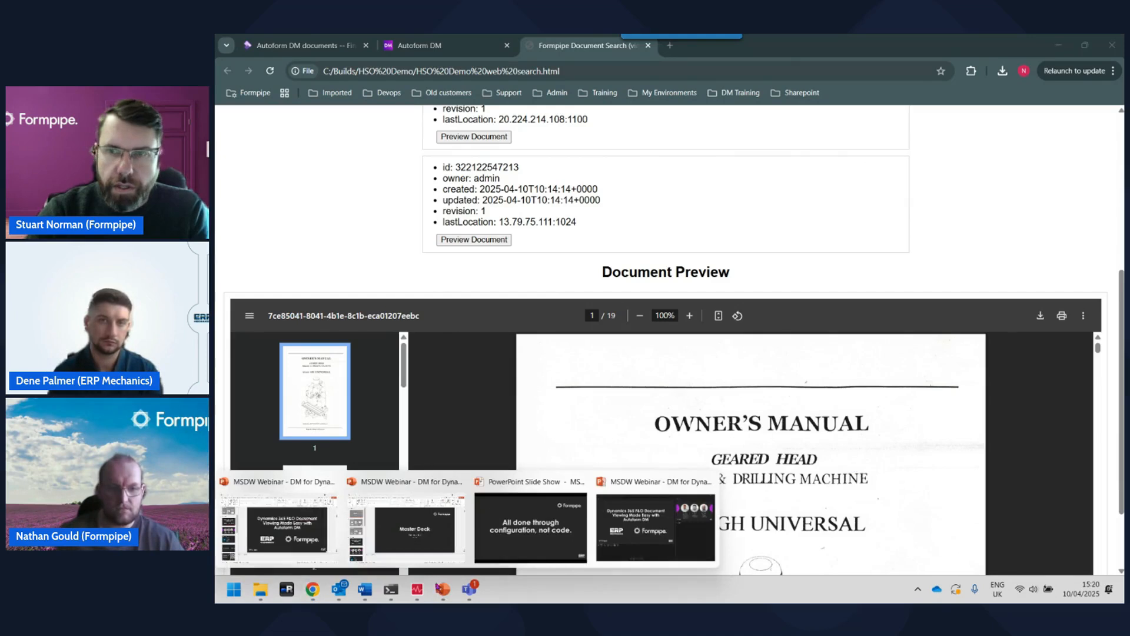
{"action": "left_click", "coordinate": [514, 537]}
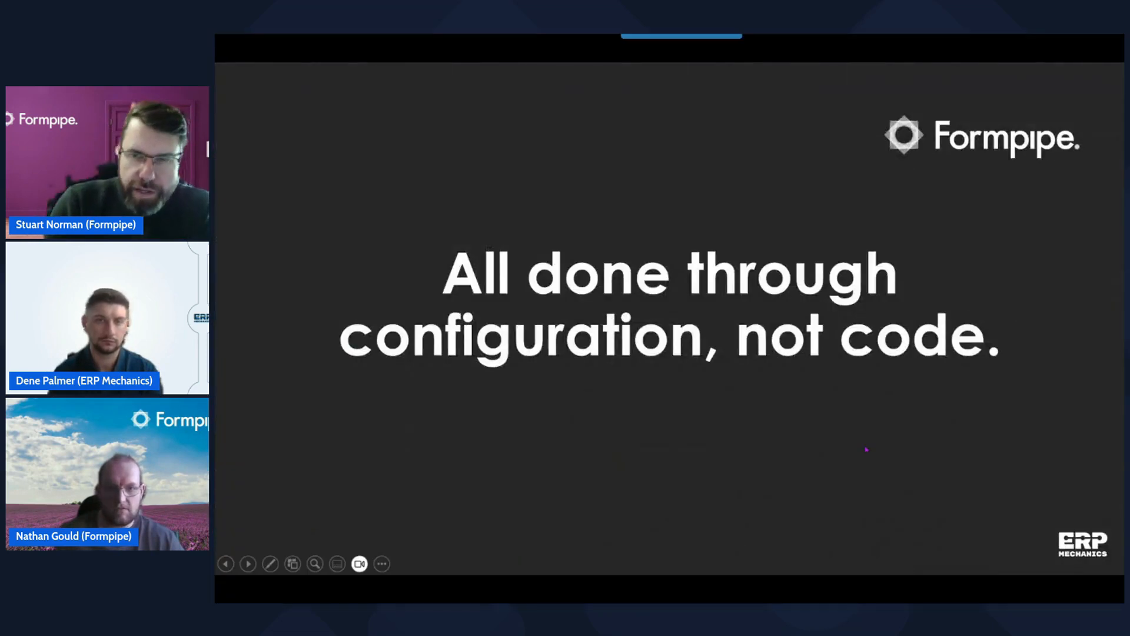
{"action": "left_click", "coordinate": [865, 450]}
{"action": "left_click", "coordinate": [865, 451]}
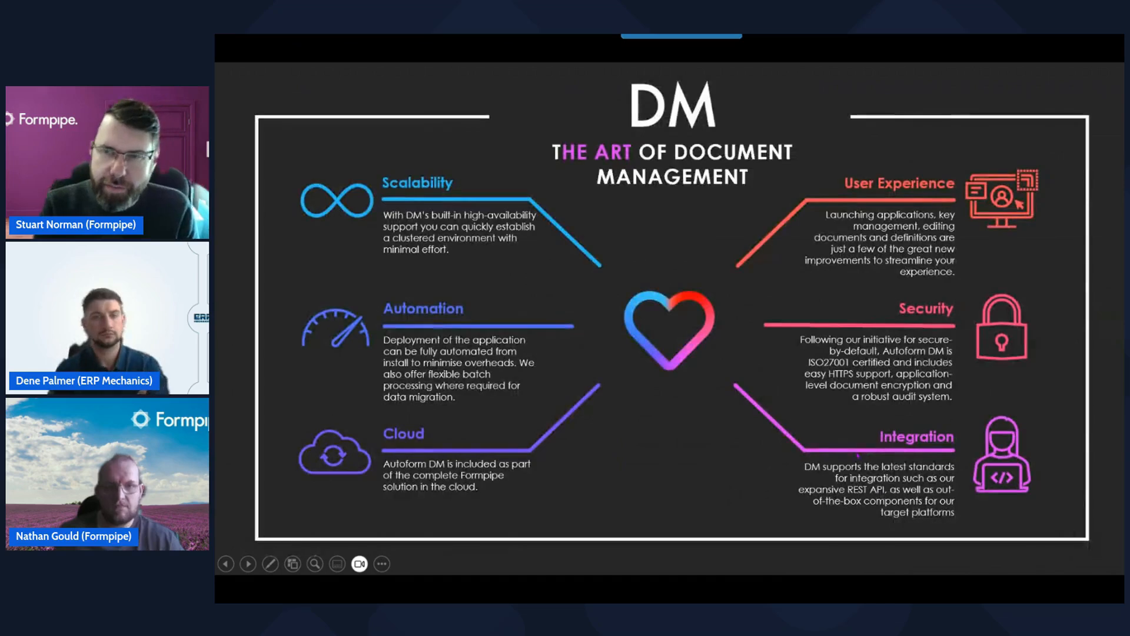